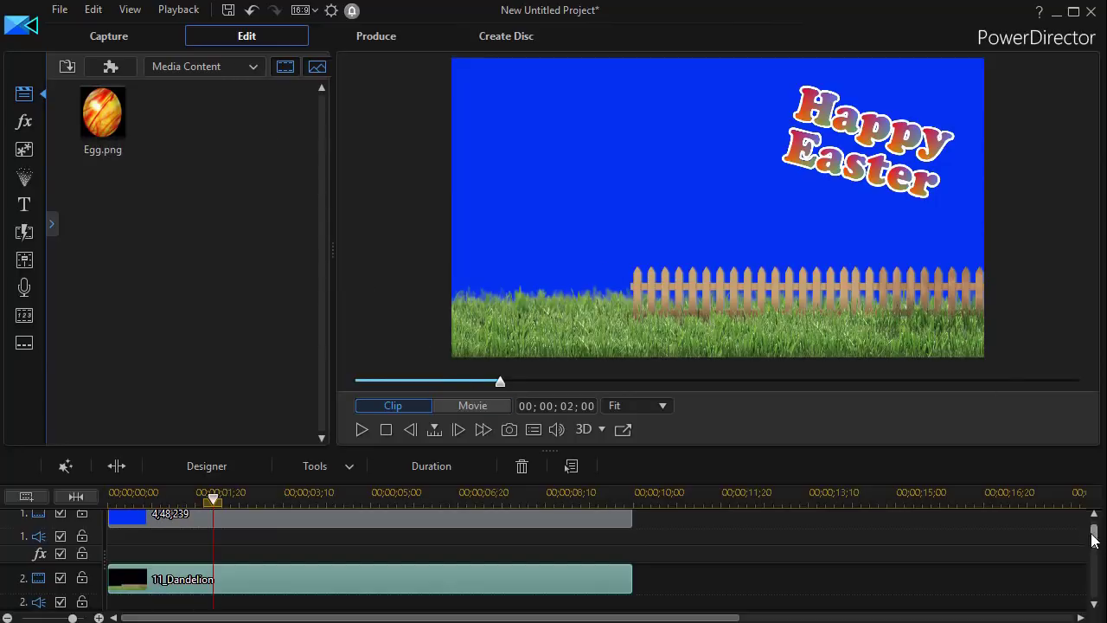
- Place Egg.png on track 4, shrunk to a small egg at the lower left above the grass
drag(1093, 537, 1094, 562)
drag(102, 113, 78, 582)
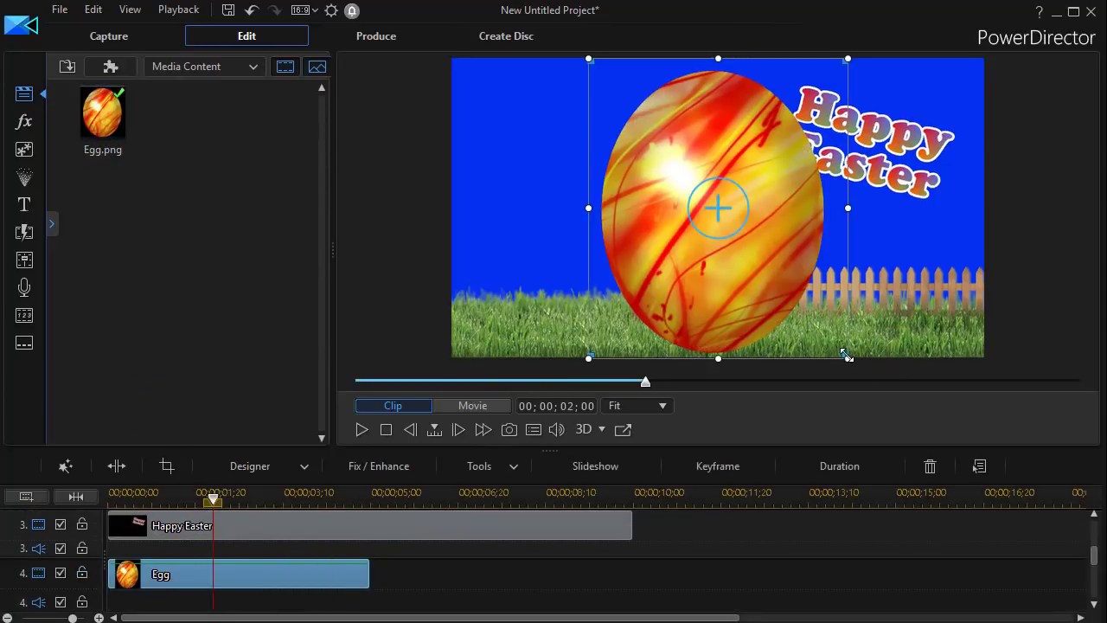
drag(846, 355, 661, 142)
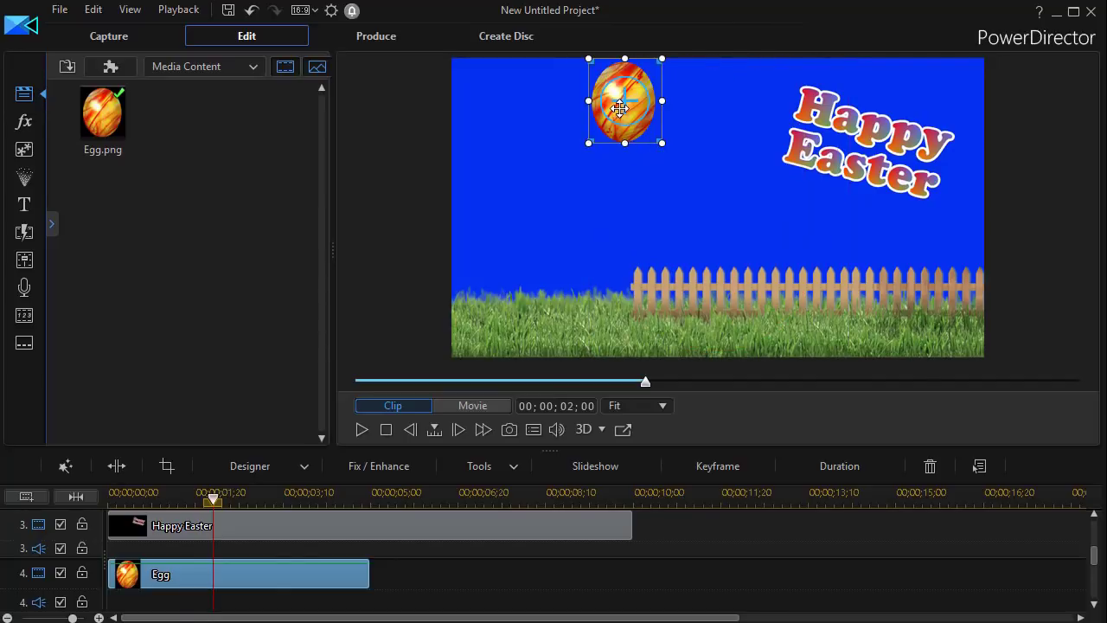
drag(619, 107, 496, 273)
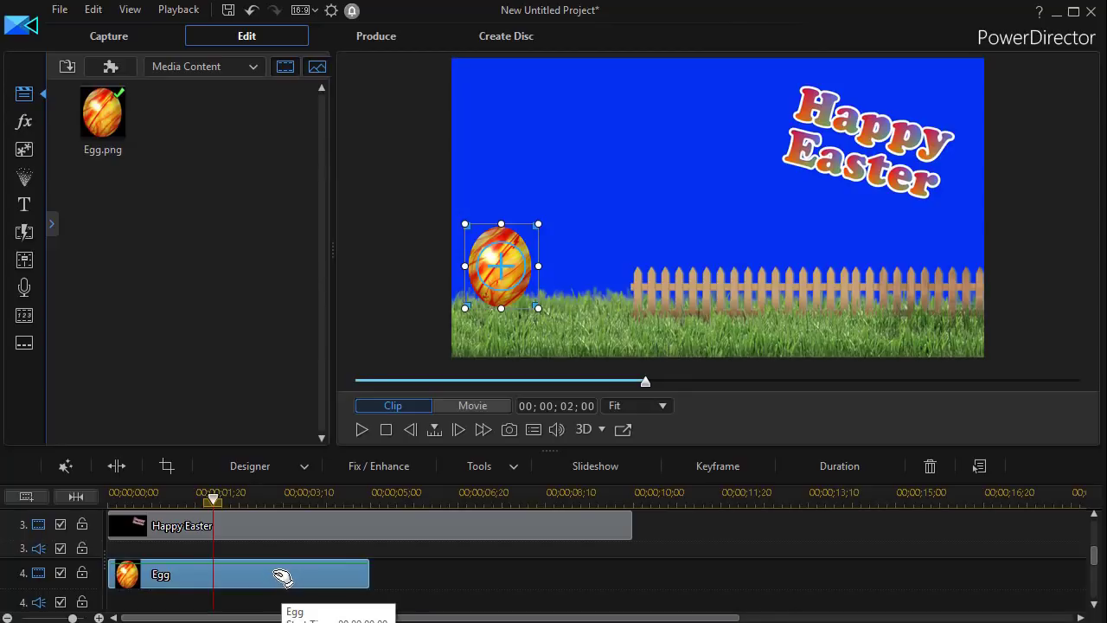
scroll(282, 578, down, 1)
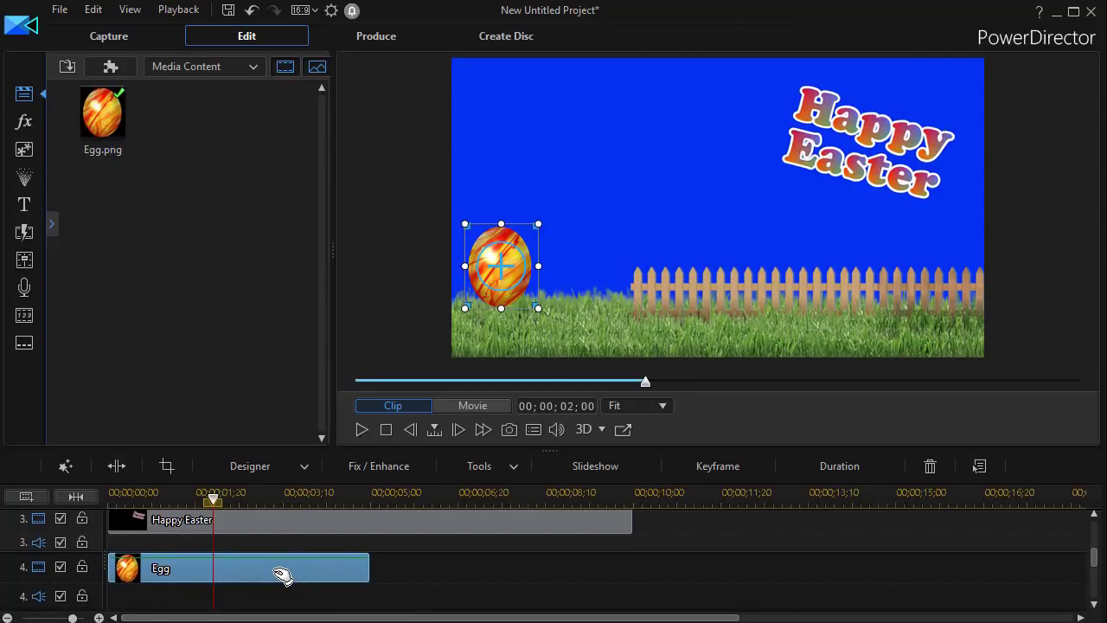
double_click(283, 578)
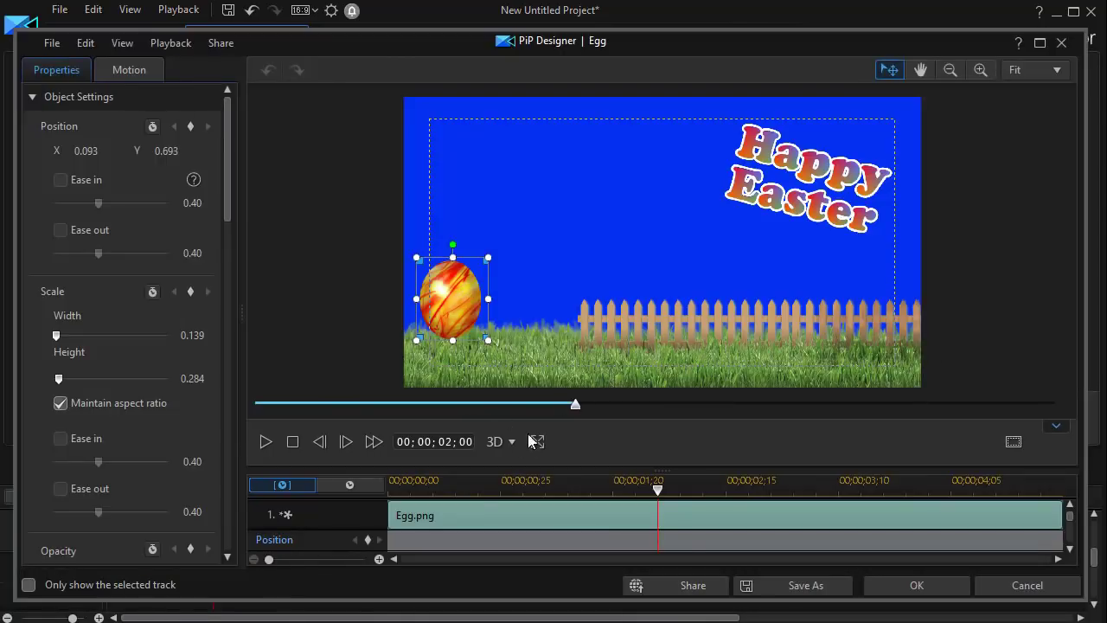
- Keyframe the egg rising to upper centre at 01;27 and dropping before the fence at 03;12
drag(659, 490, 391, 519)
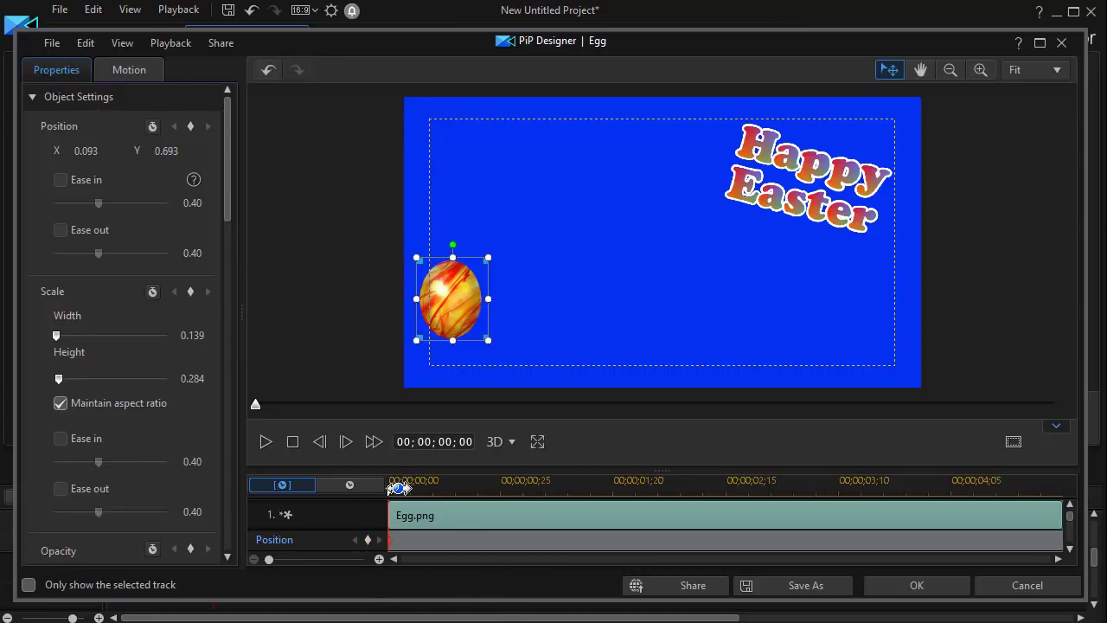
drag(391, 488, 648, 513)
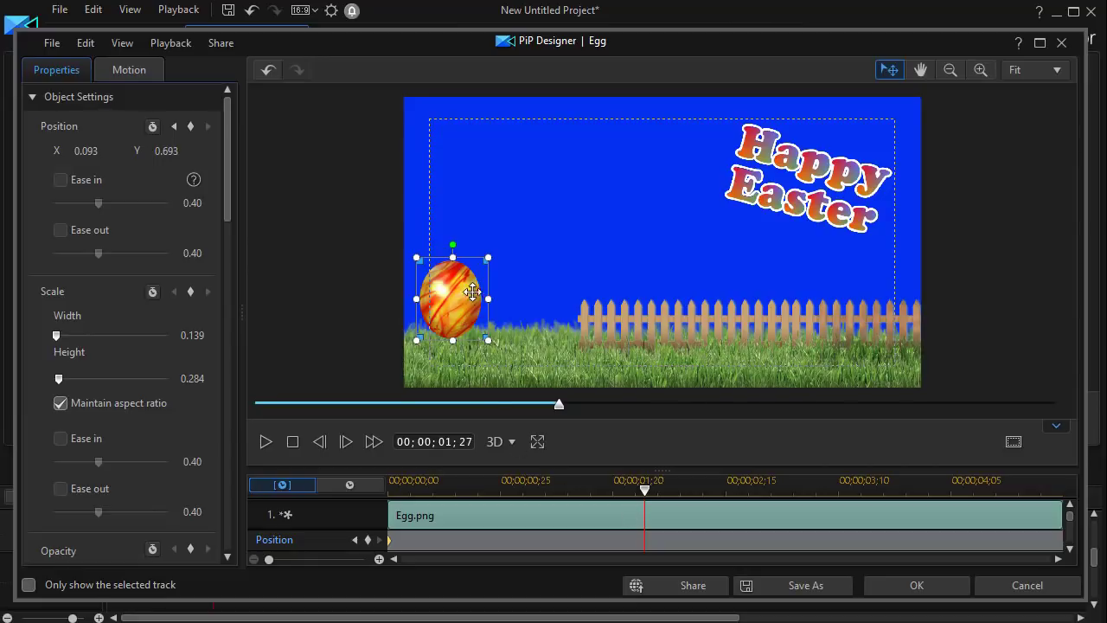
drag(479, 274, 650, 188)
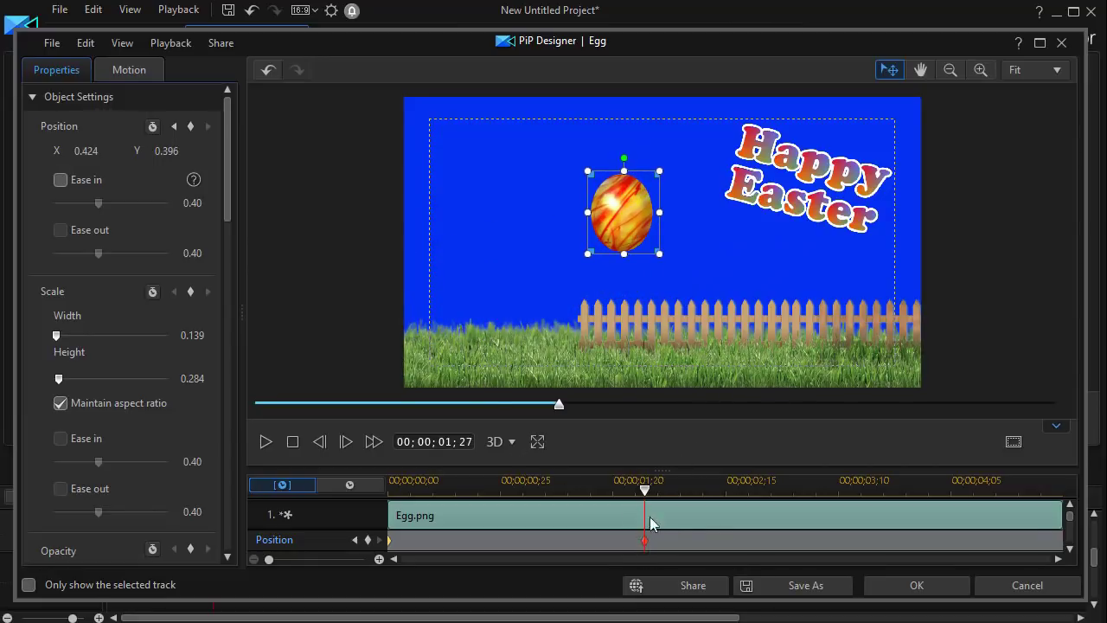
click(662, 489)
drag(807, 492, 847, 490)
drag(612, 215, 846, 338)
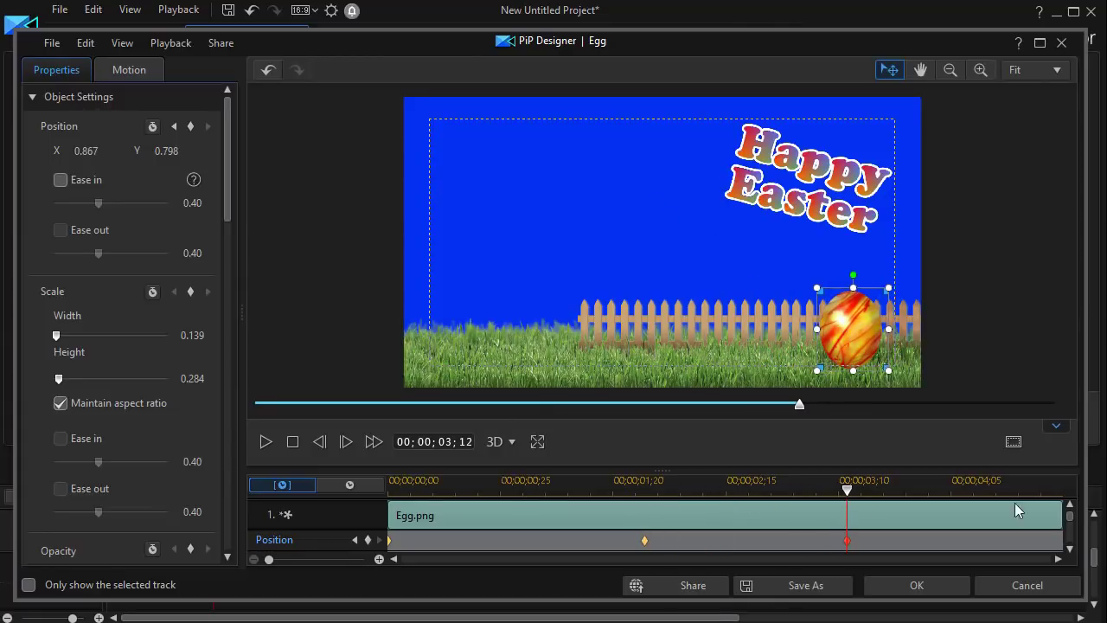
click(916, 586)
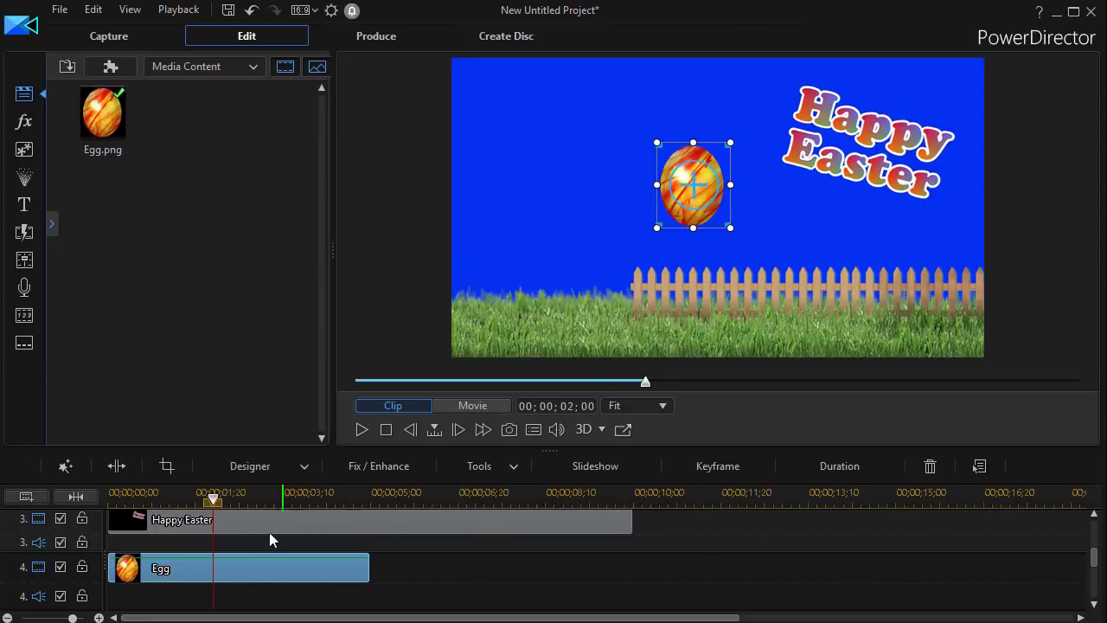
- Shift the Egg clip to start at 00;00;02;00 and play back its motion
drag(275, 572, 337, 586)
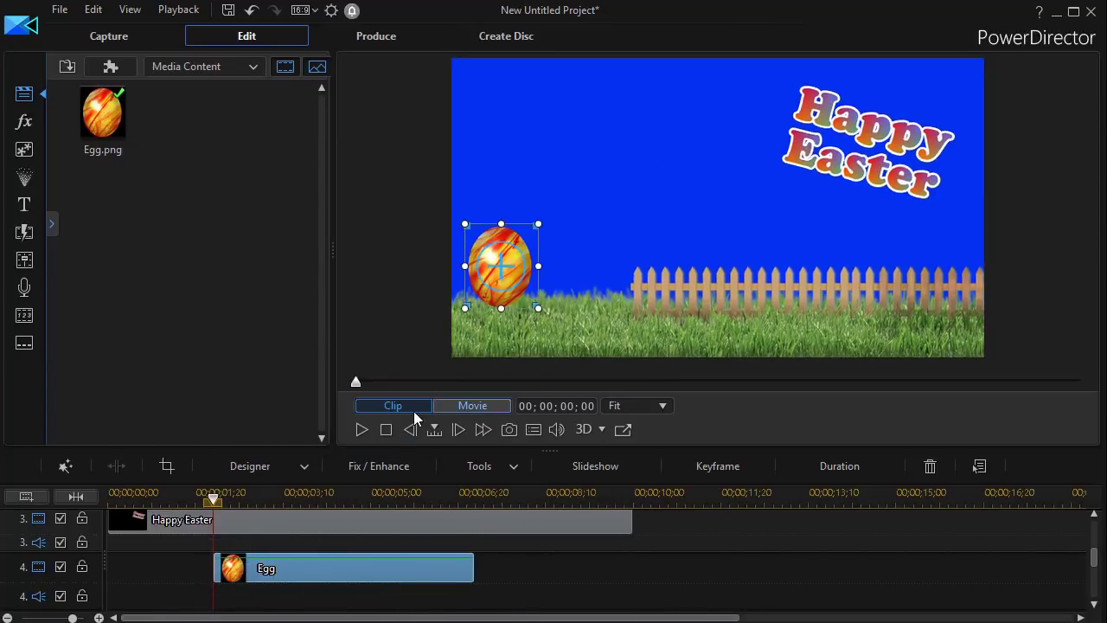
click(361, 429)
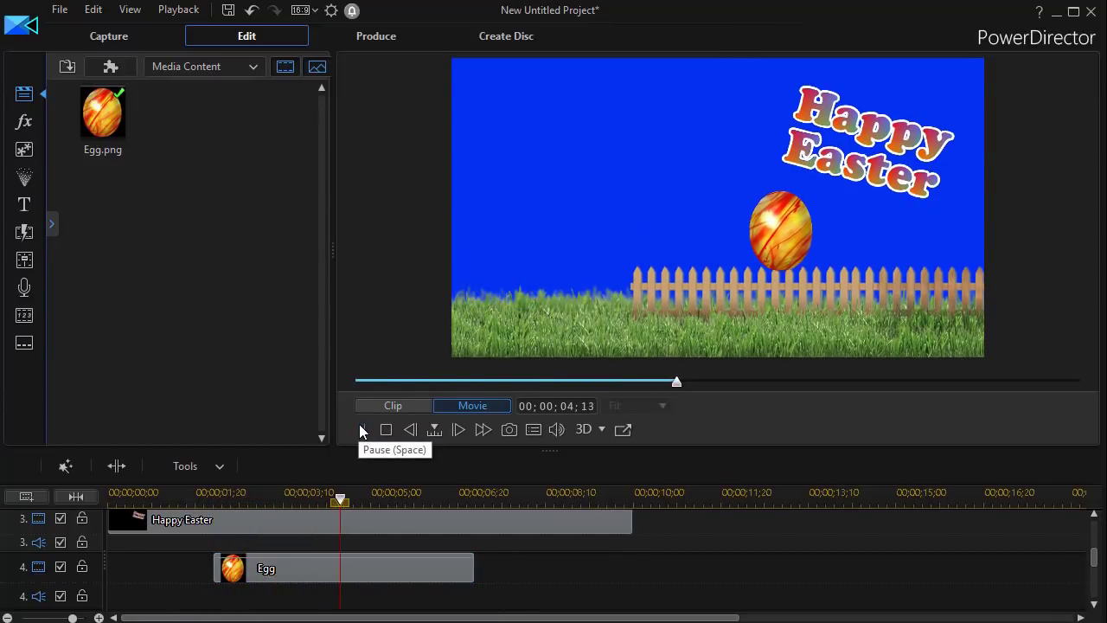
click(359, 428)
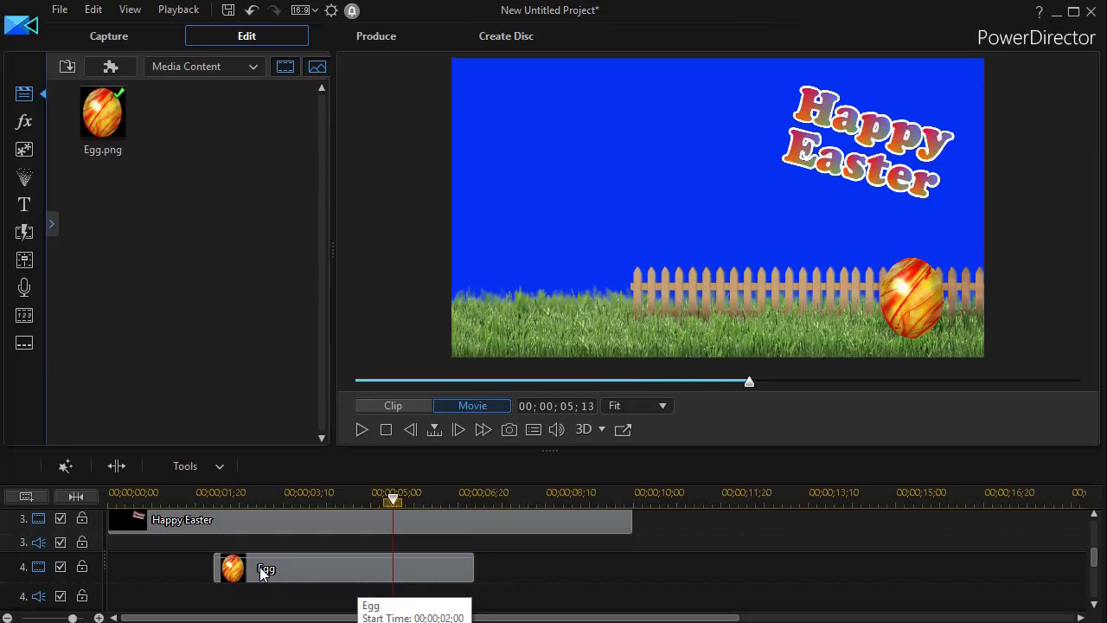
click(311, 568)
- Delete the Egg clip and show All Content in the Particle Room library
key(Delete)
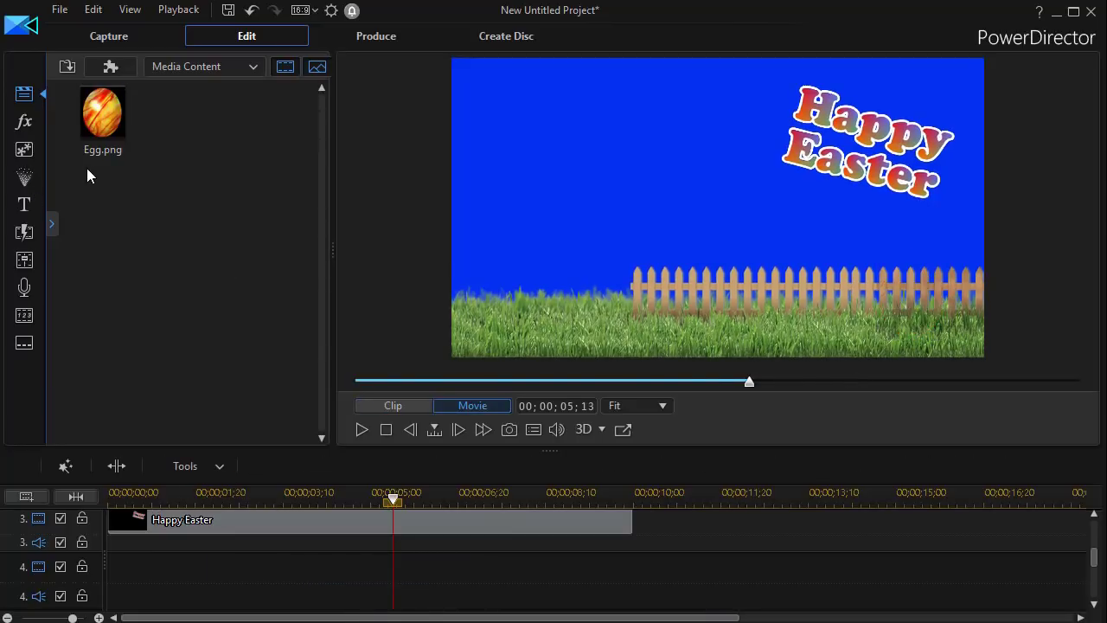
click(26, 180)
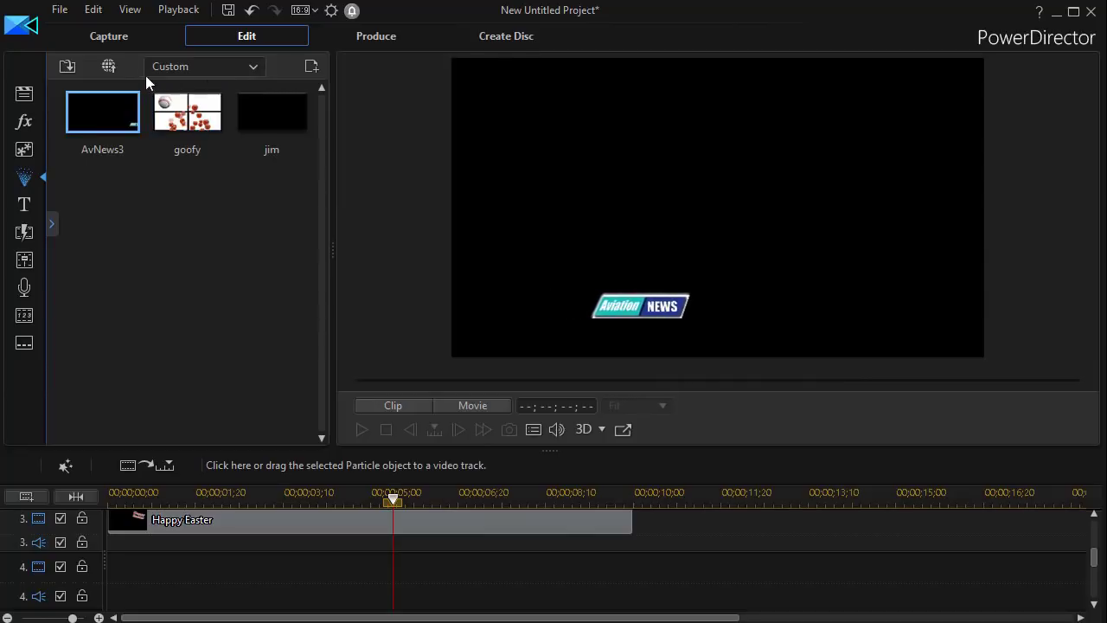
click(251, 66)
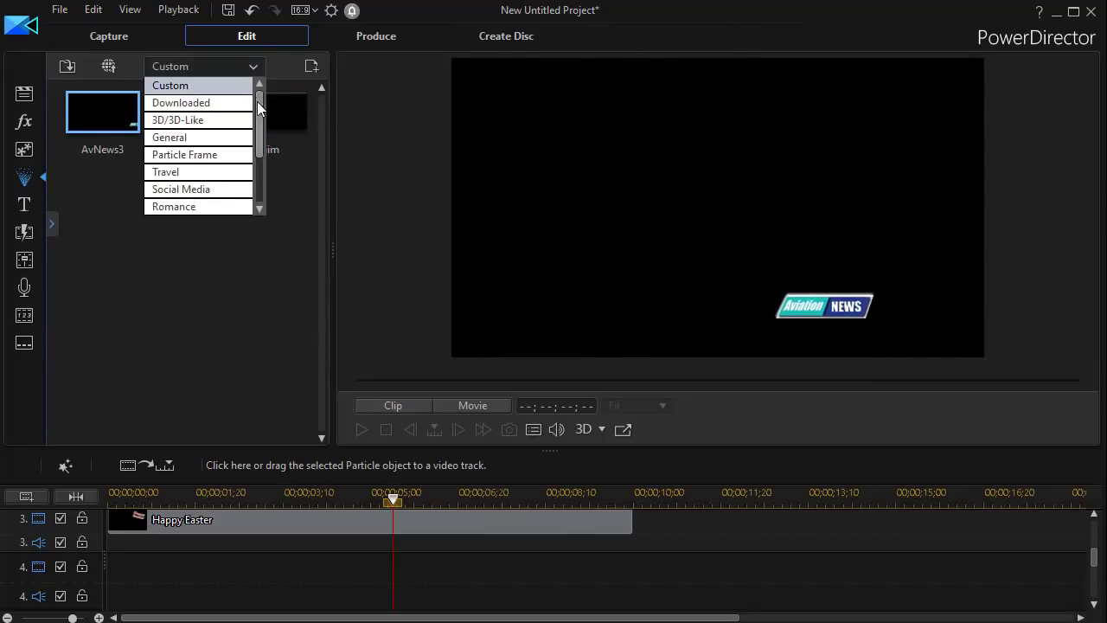
scroll(256, 100, up, 1)
click(239, 86)
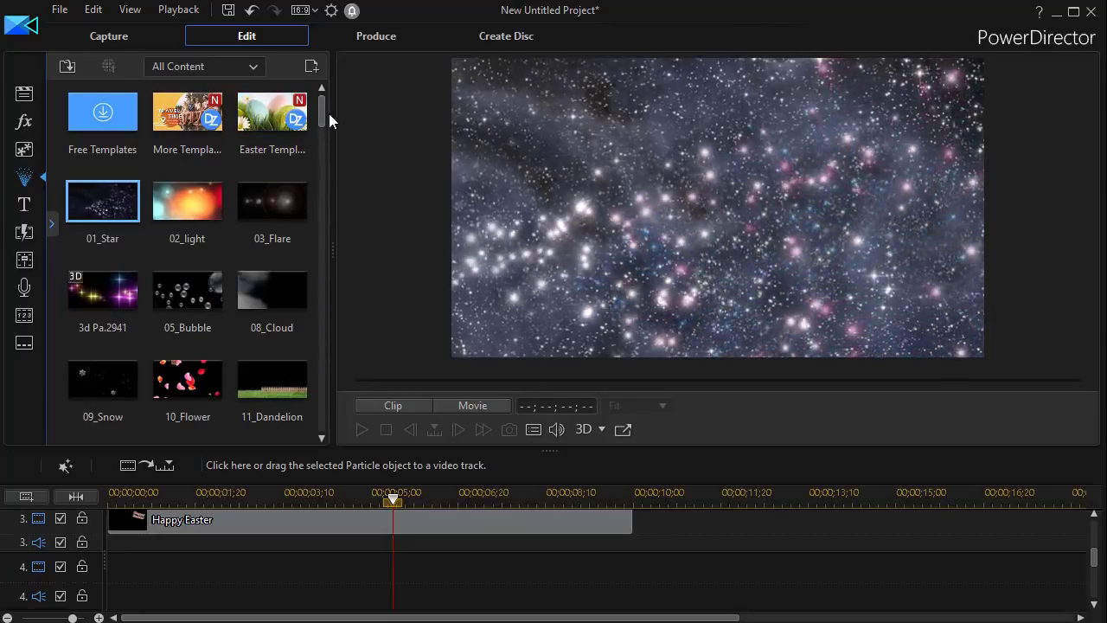
drag(320, 116, 292, 77)
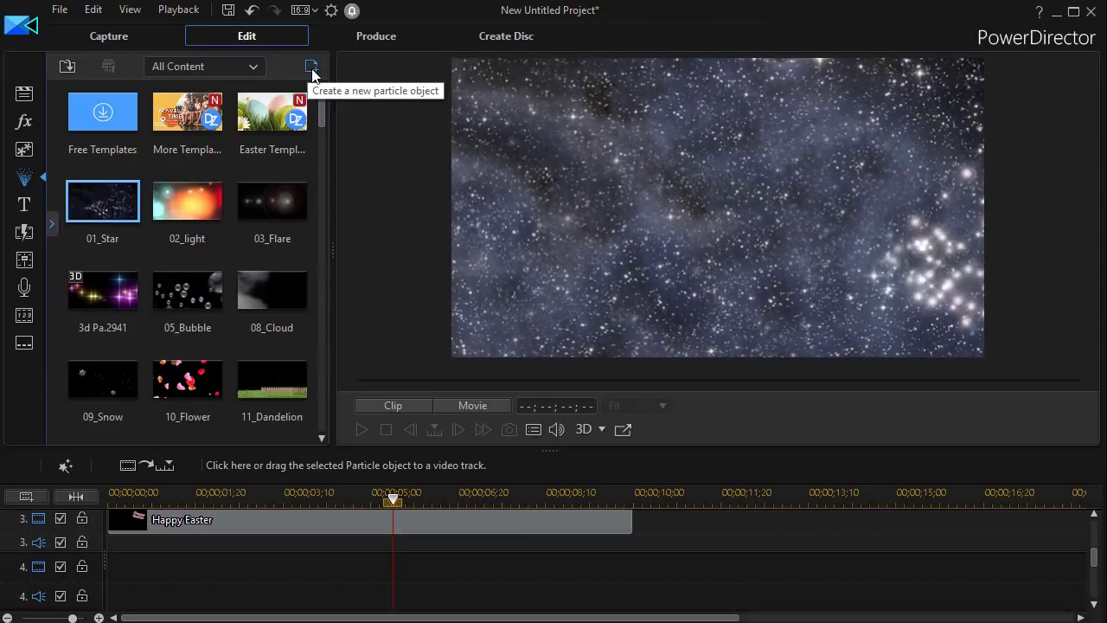
- Create a new particle object that uses the Egg image from Still Pics
click(311, 69)
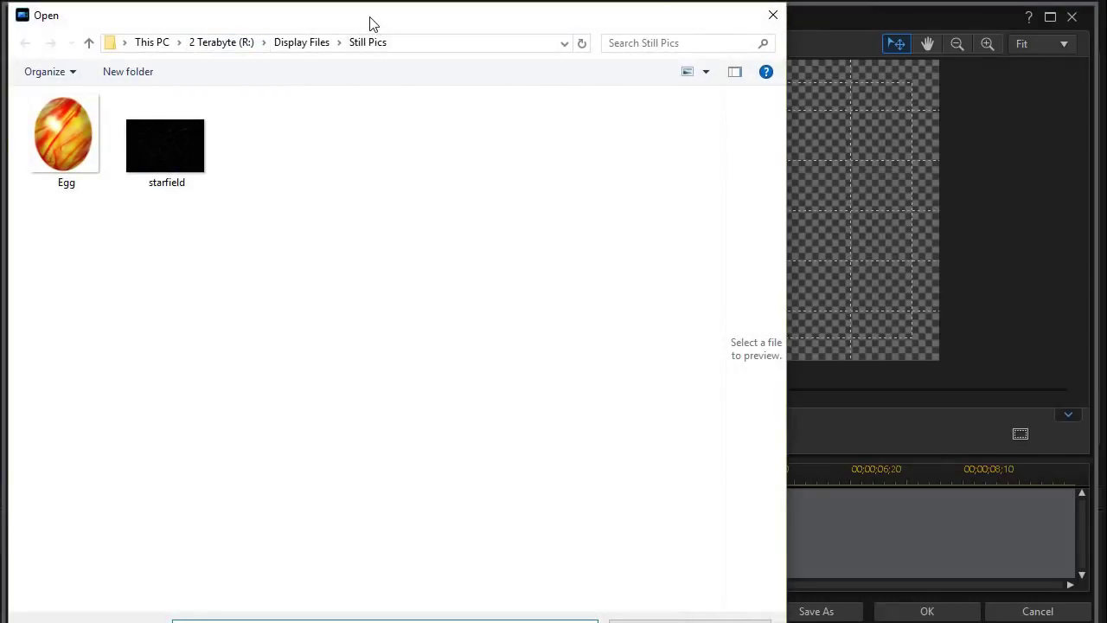
drag(371, 22, 467, 48)
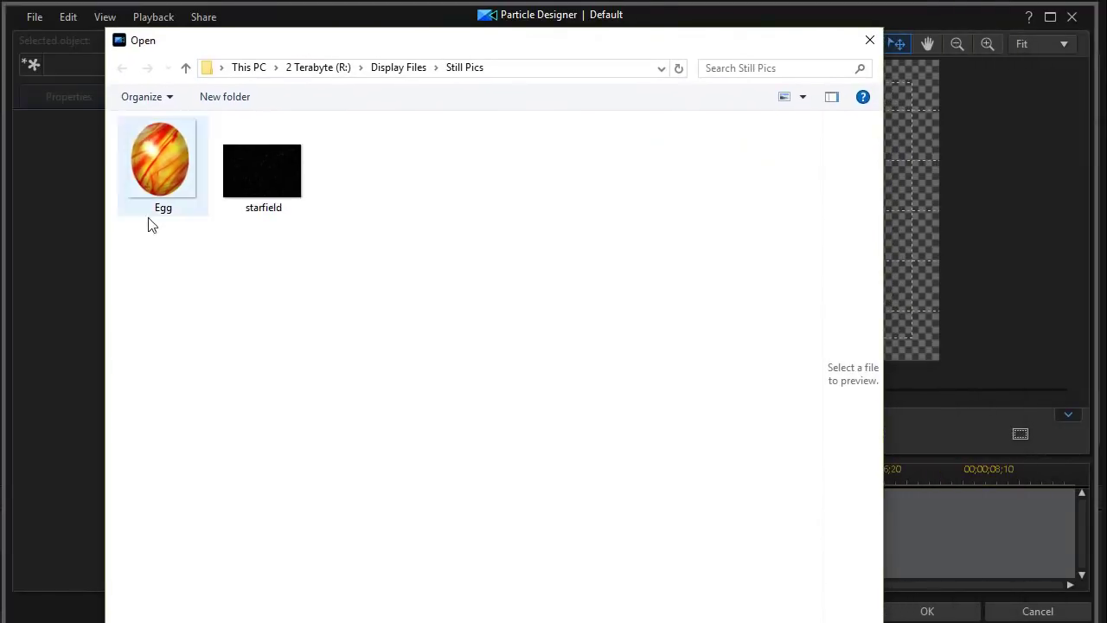
double_click(162, 170)
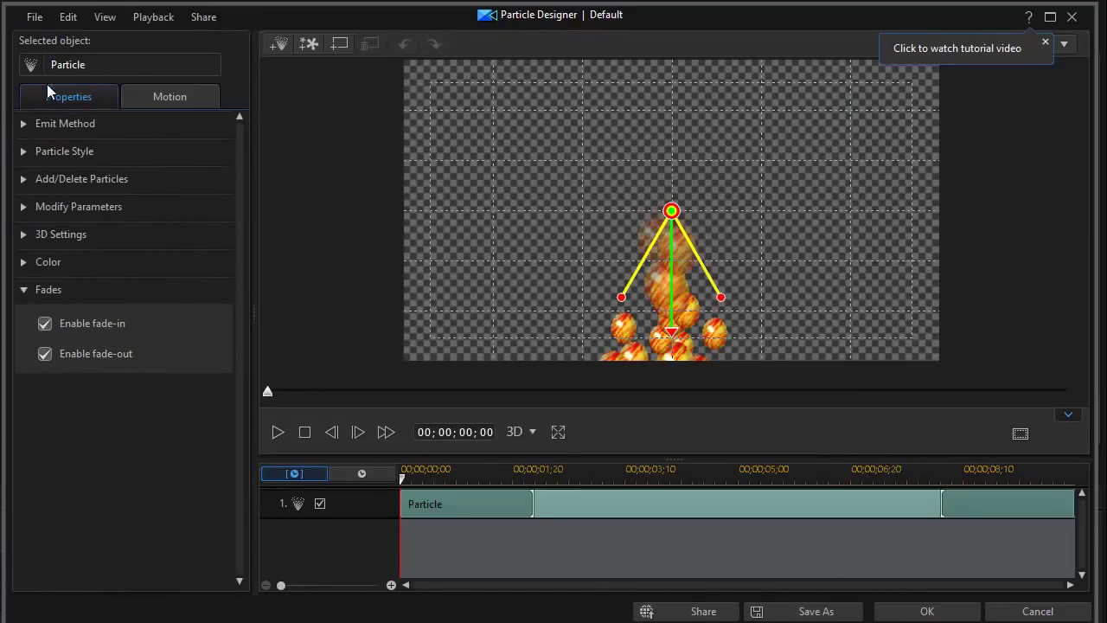
- Expand Emit Method, move the emitter up-left, and aim its direction arrow rightward
click(23, 125)
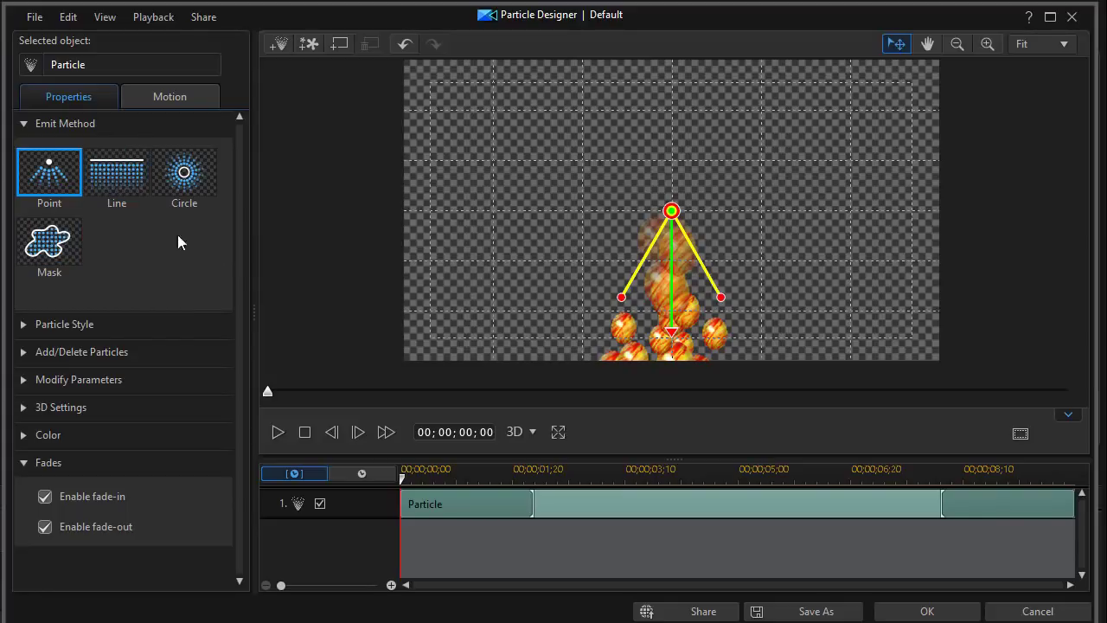
drag(671, 211, 623, 116)
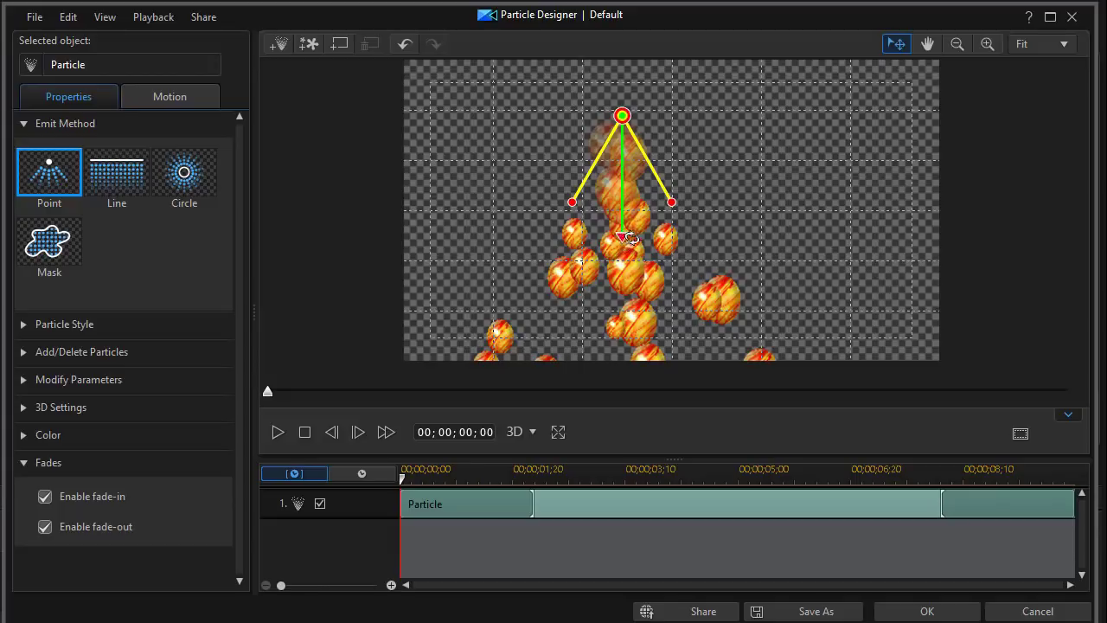
drag(625, 237, 705, 165)
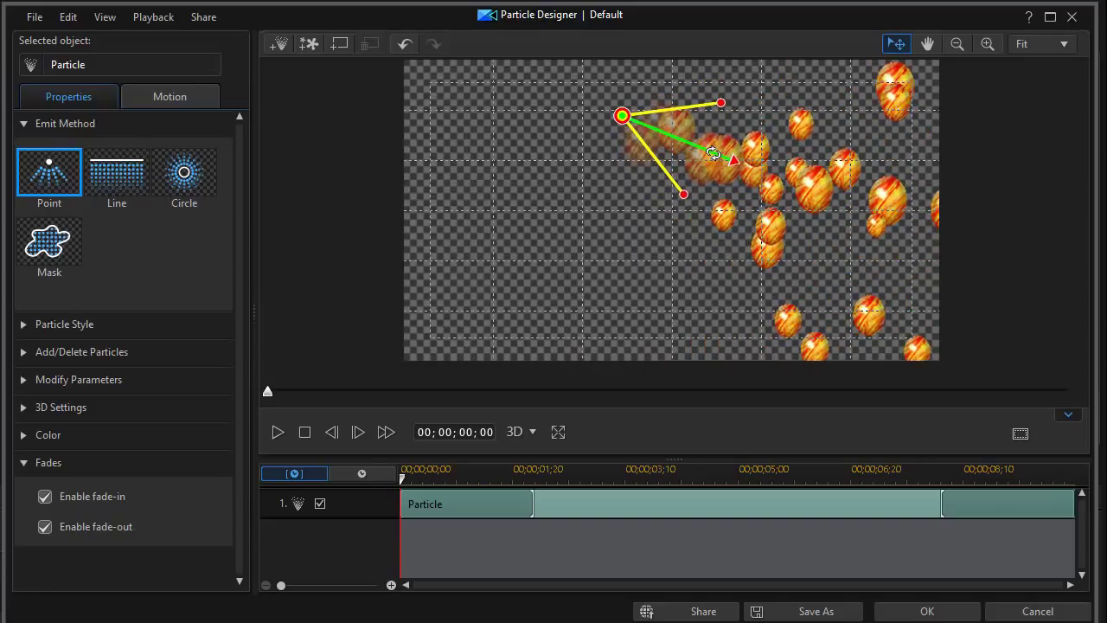
- Move the point emitter left, tilt the stream upward, narrow its spread, and preview
drag(609, 120, 465, 192)
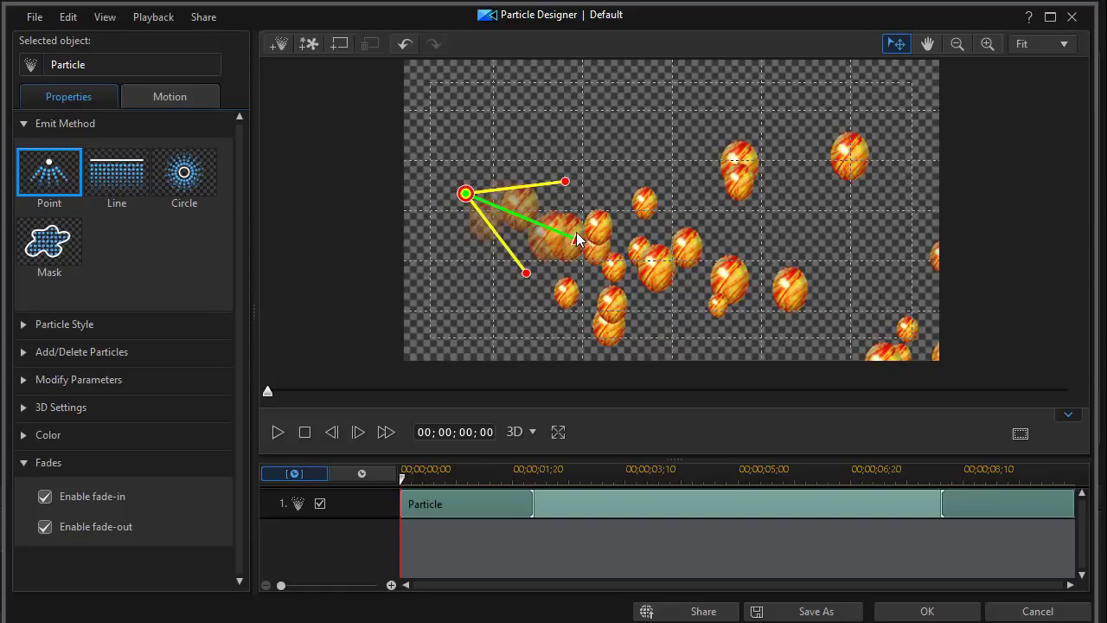
mouse_move(576, 231)
mouse_down()
mouse_move(558, 117)
mouse_move(576, 180)
mouse_move(558, 212)
mouse_up()
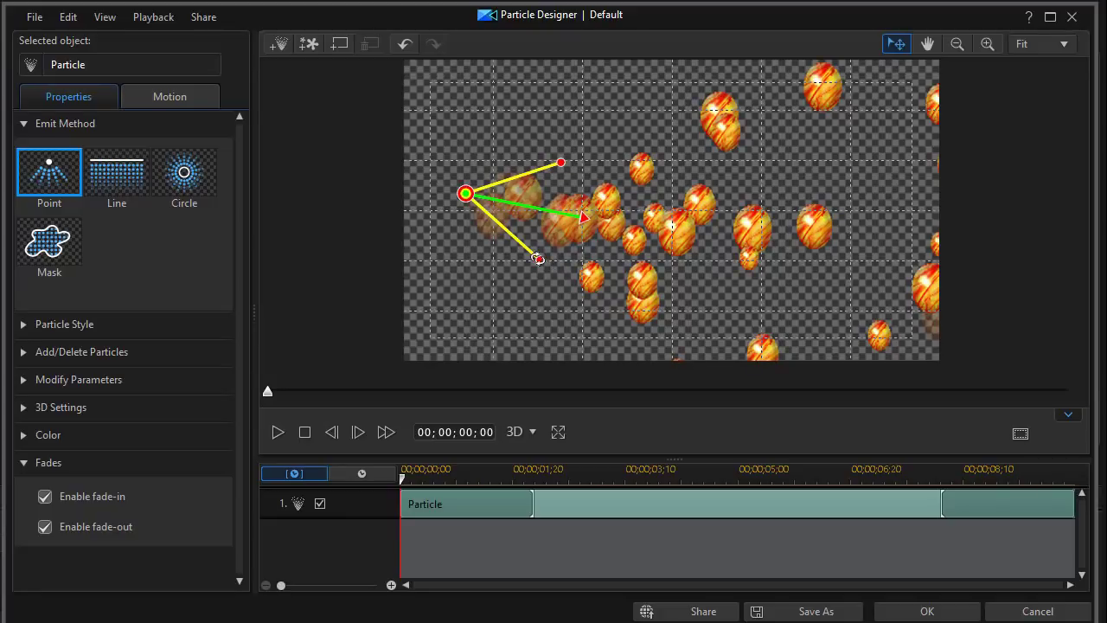
drag(536, 259, 552, 210)
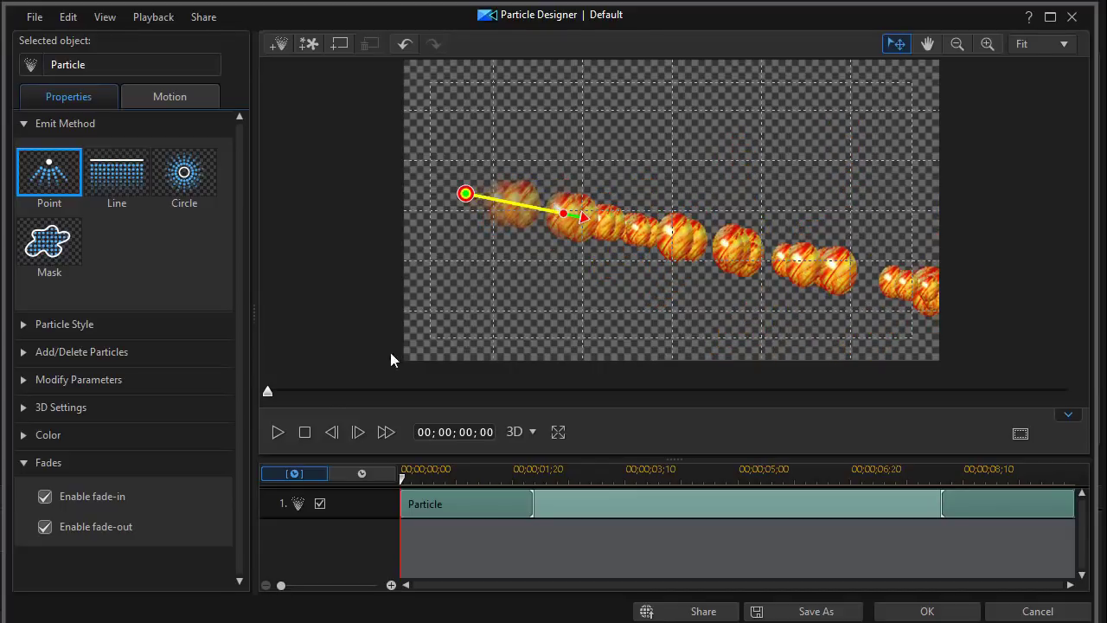
click(276, 428)
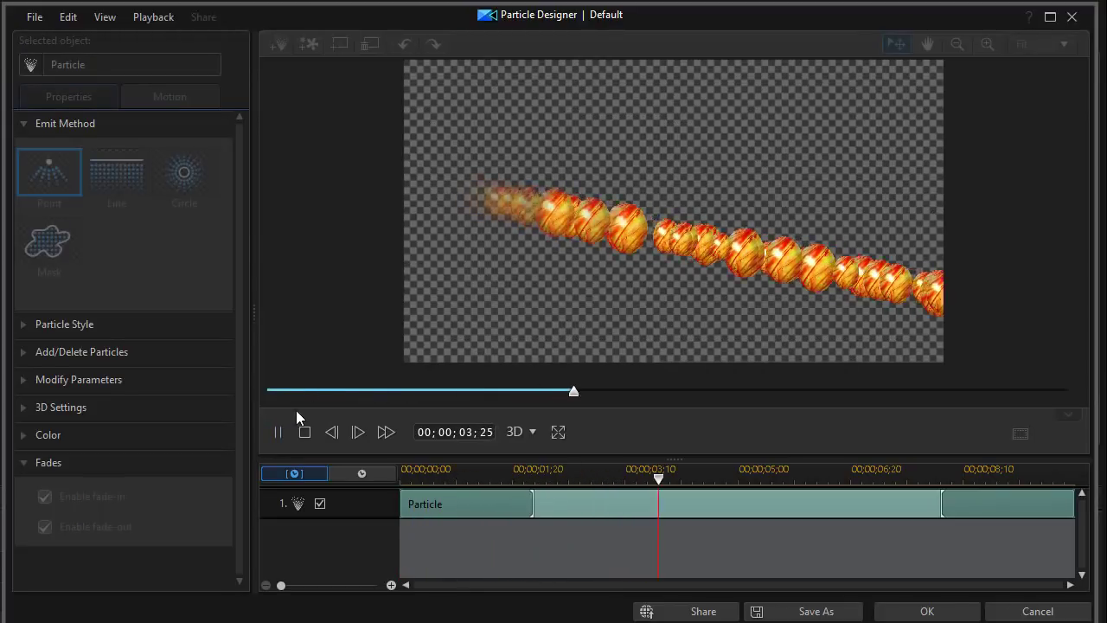
click(305, 432)
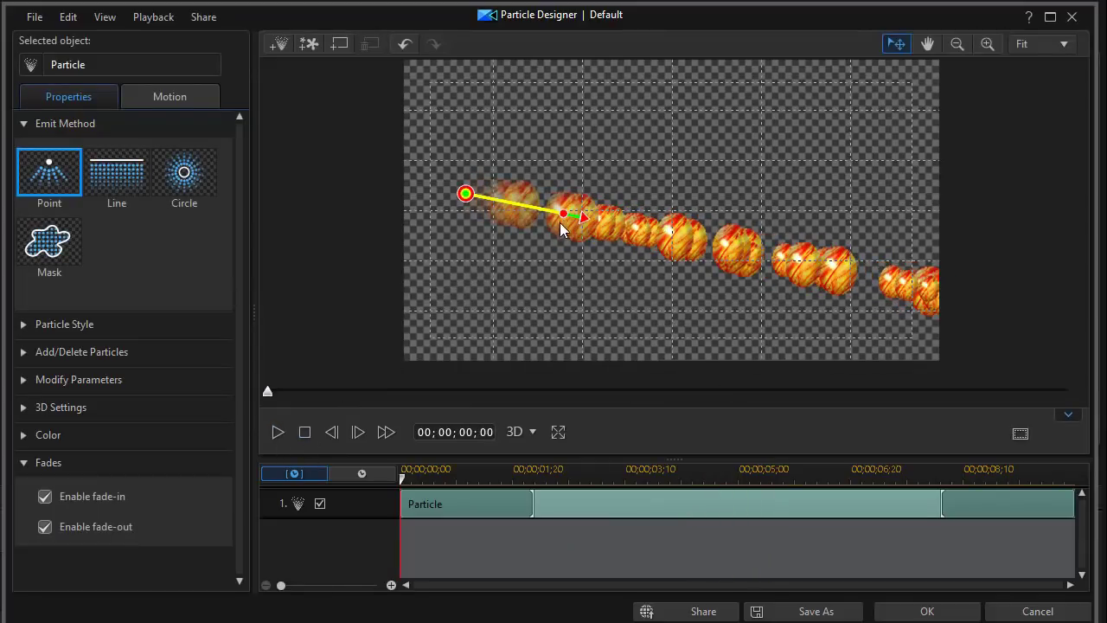
- Widen the egg spread so the eggs scatter widely, and preview it
drag(563, 214, 373, 276)
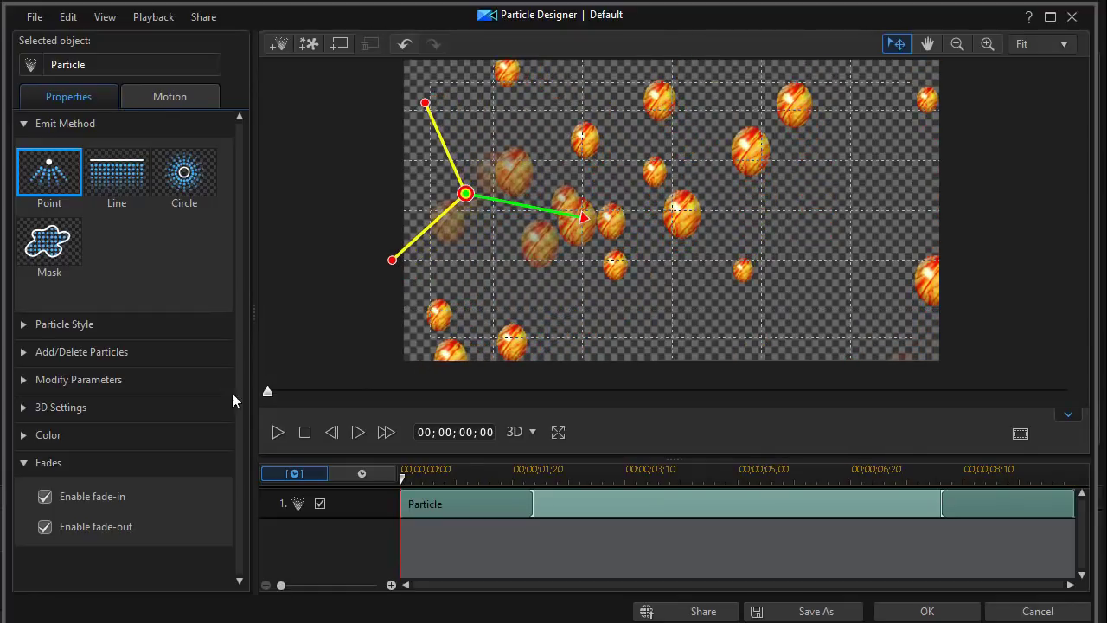
click(275, 438)
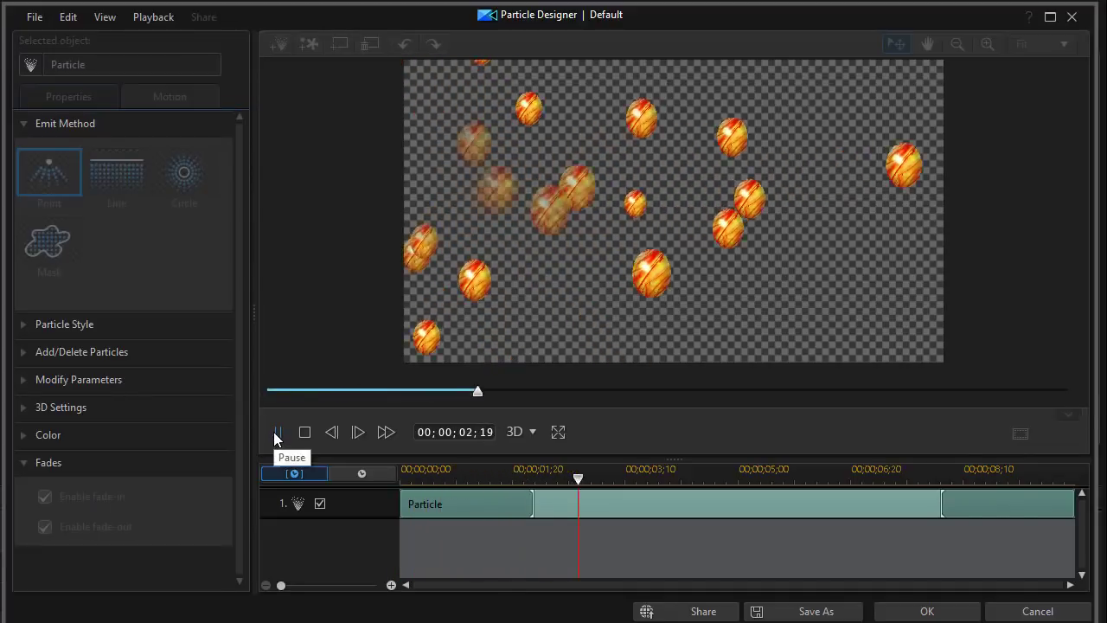
click(274, 431)
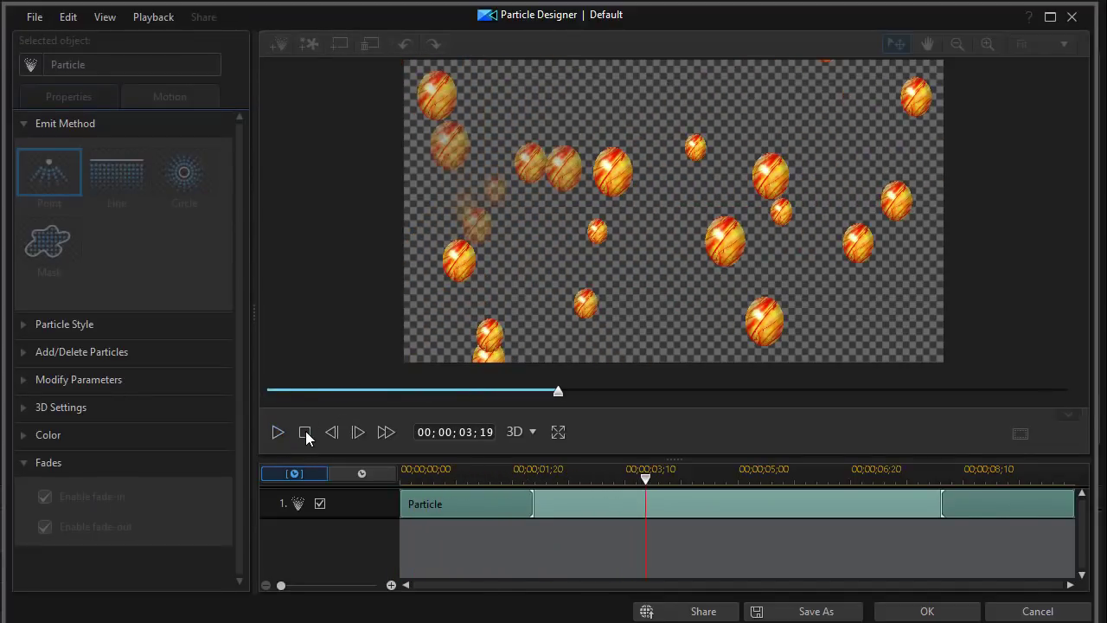
click(305, 432)
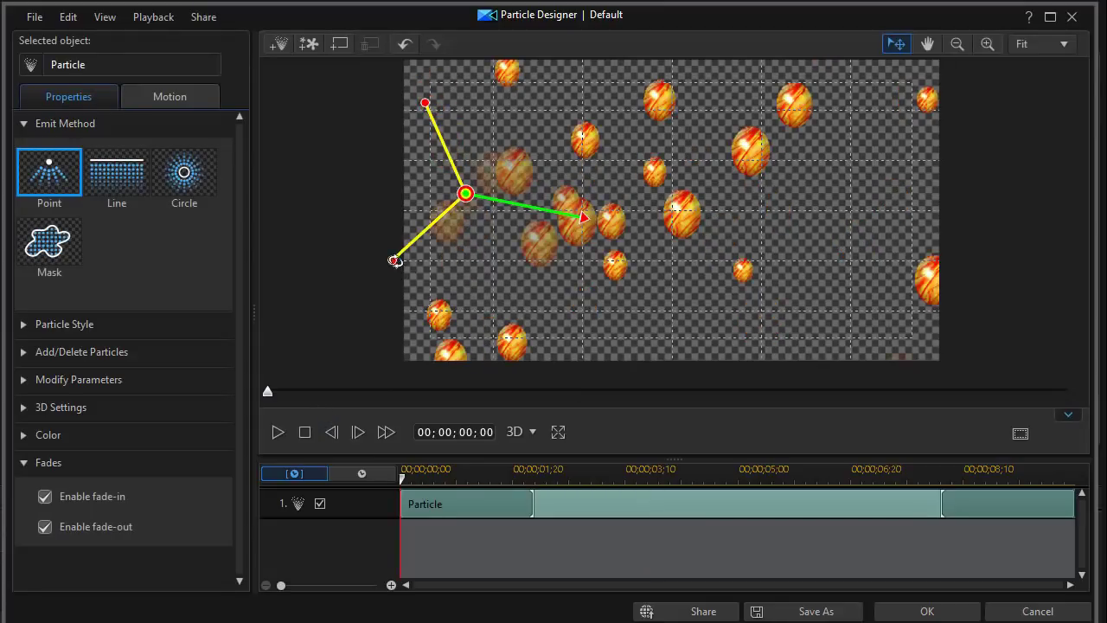
- Narrow the stream toward the right, adjust its direction, and settle the emitter near the left edge
drag(393, 260, 587, 194)
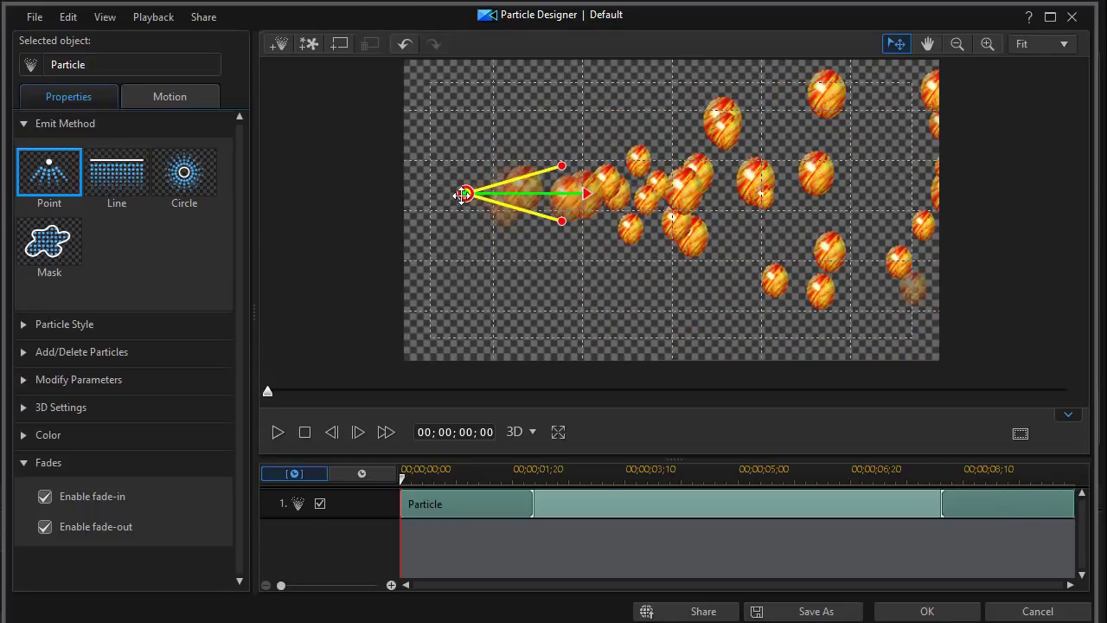
drag(464, 194, 570, 205)
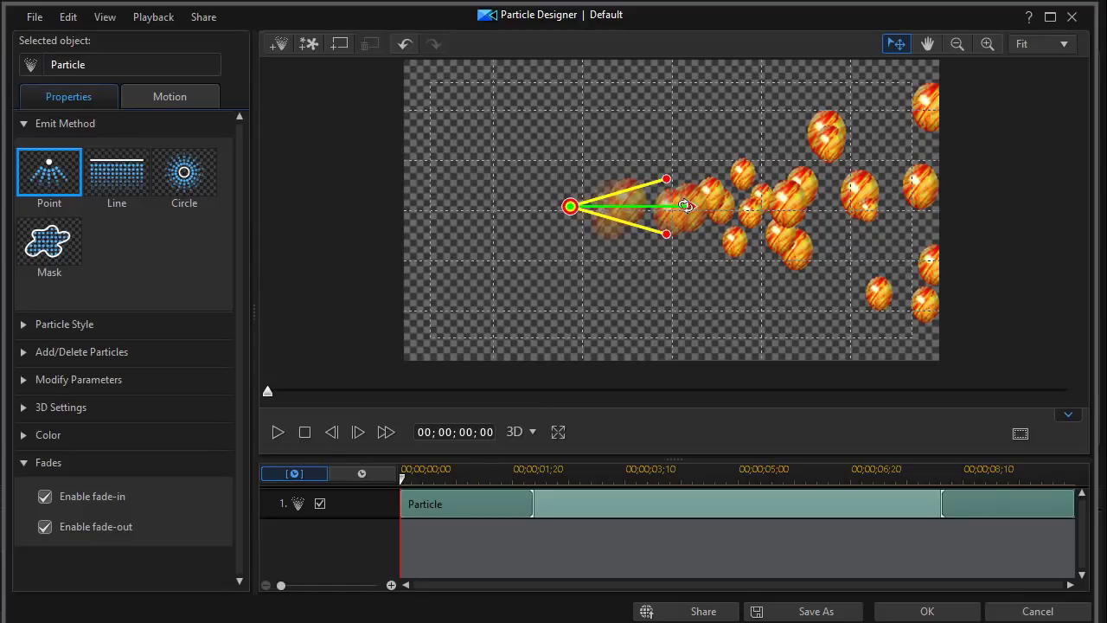
mouse_move(692, 206)
mouse_down()
mouse_move(519, 267)
mouse_move(507, 123)
mouse_move(637, 173)
mouse_move(616, 243)
mouse_move(637, 173)
mouse_move(663, 185)
mouse_move(673, 213)
mouse_up()
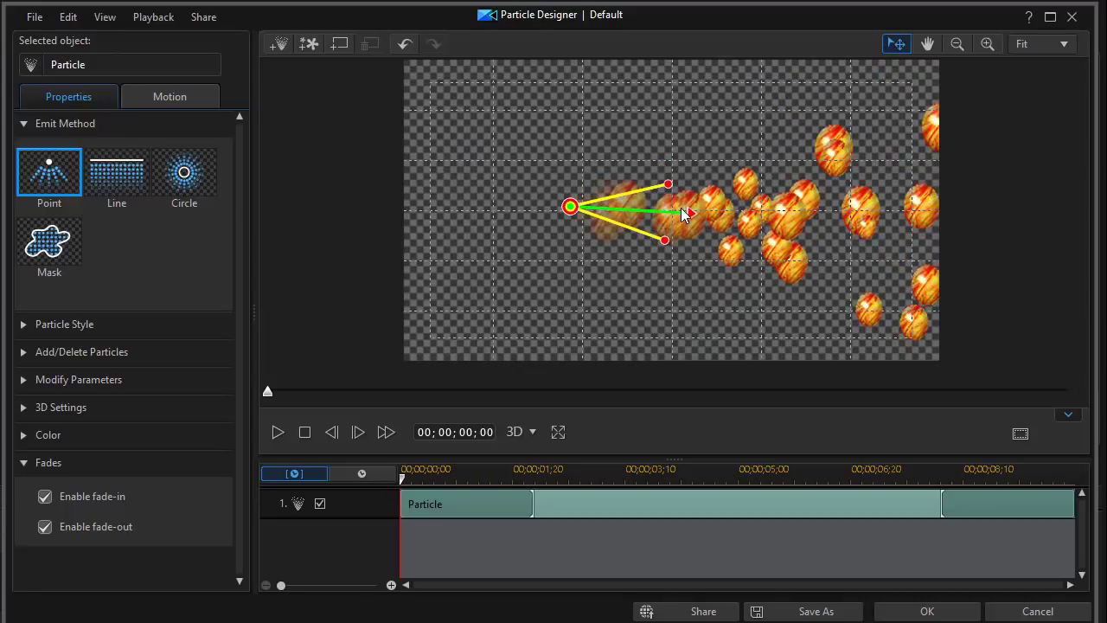
drag(570, 207, 465, 188)
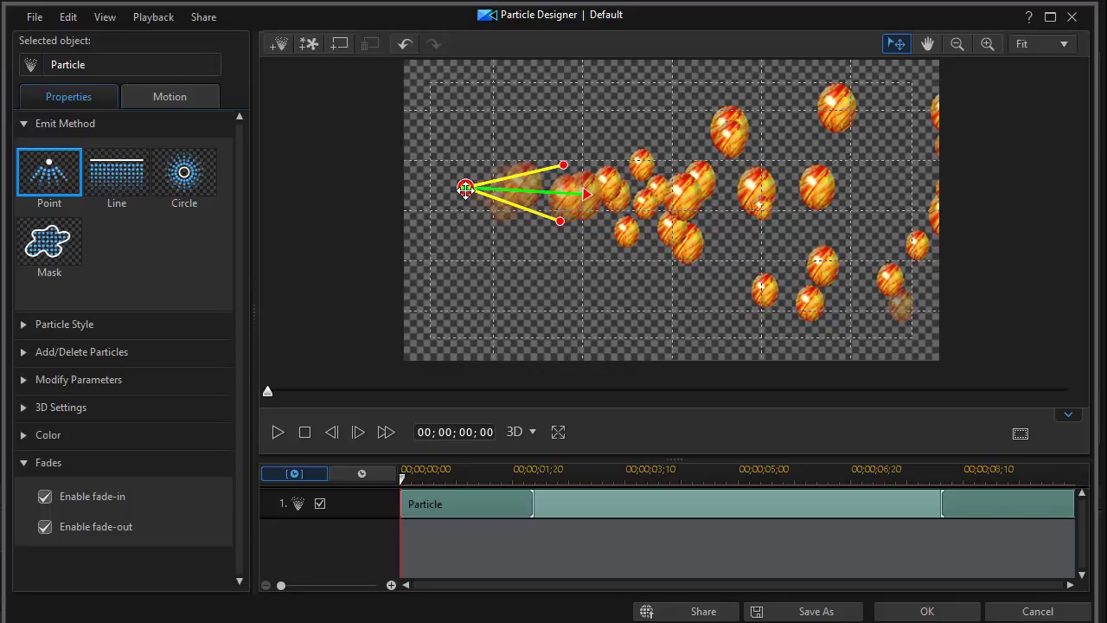
- Switch to a Line emitter near the top with eggs falling straight down, and preview
click(112, 176)
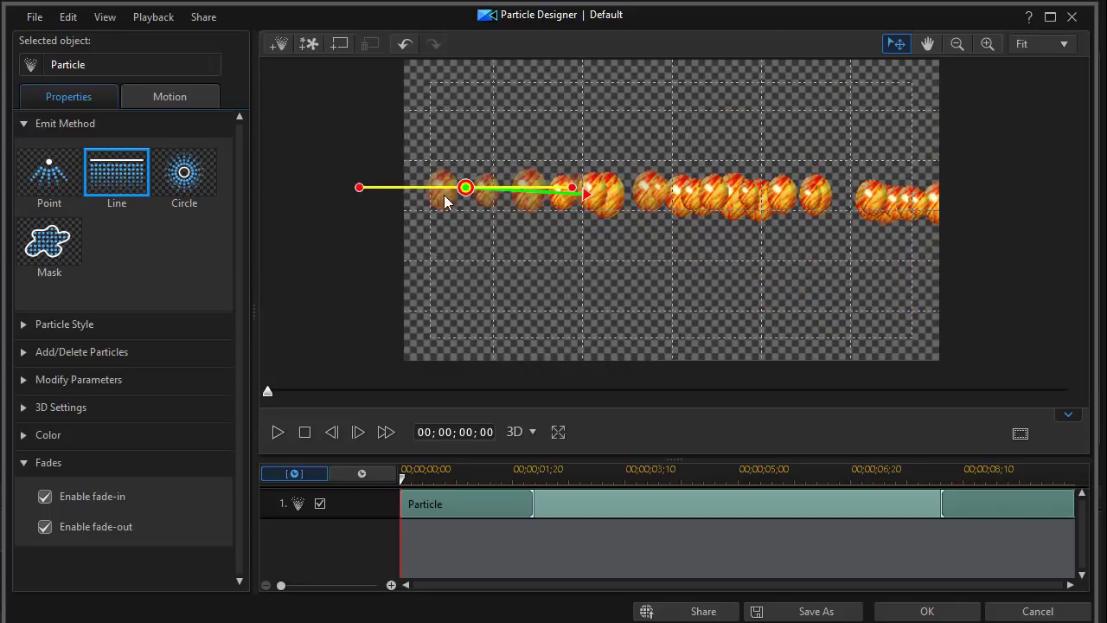
drag(466, 187, 600, 140)
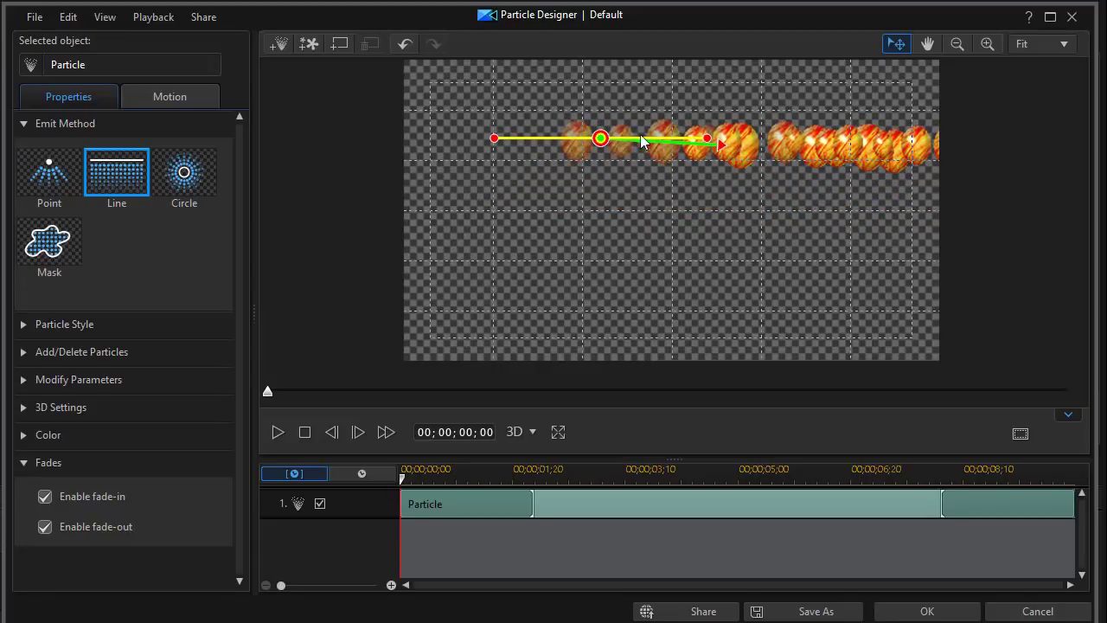
drag(598, 138, 637, 137)
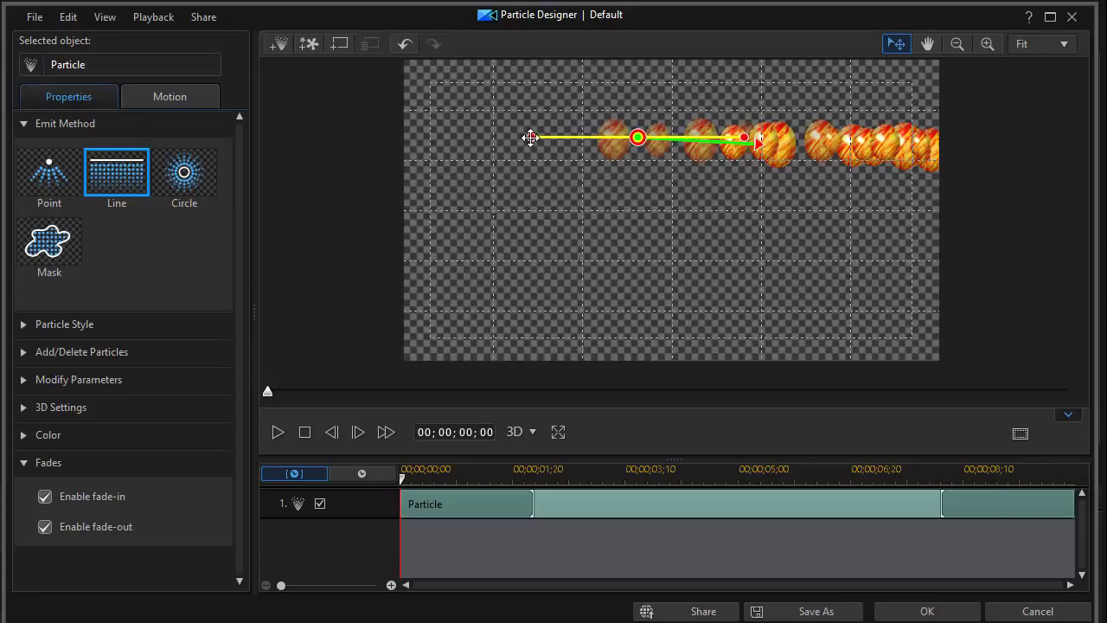
drag(755, 141, 636, 237)
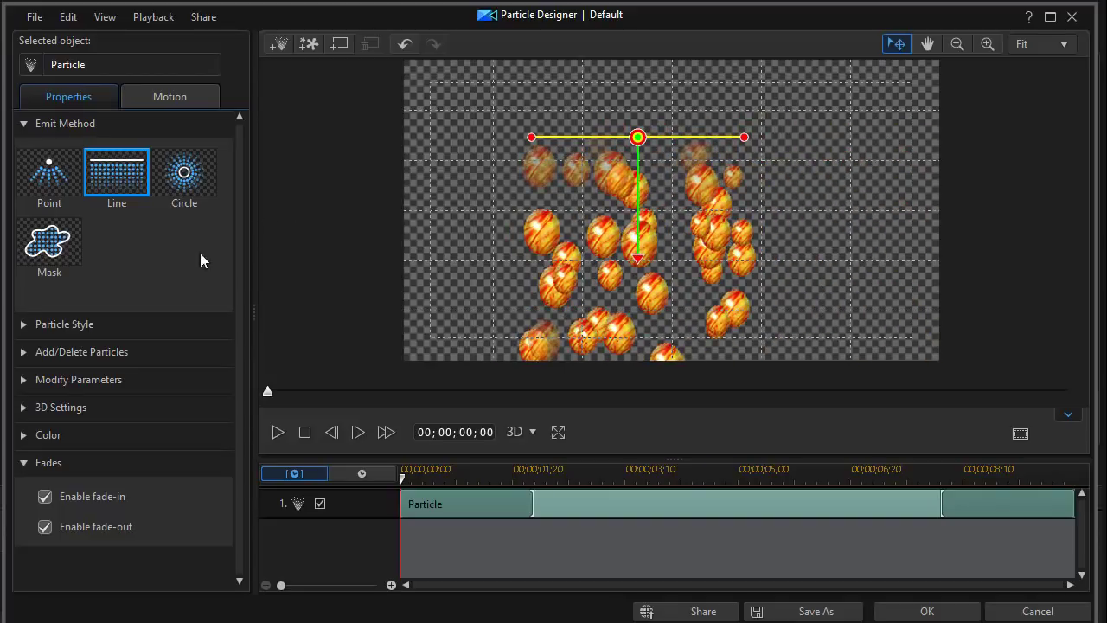
click(276, 432)
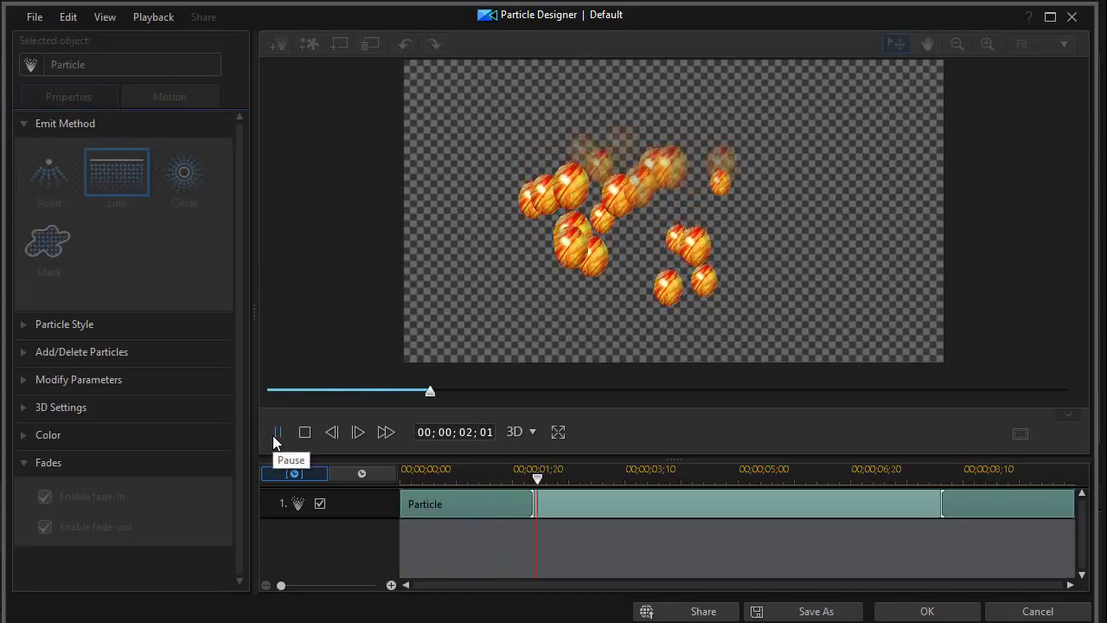
click(273, 433)
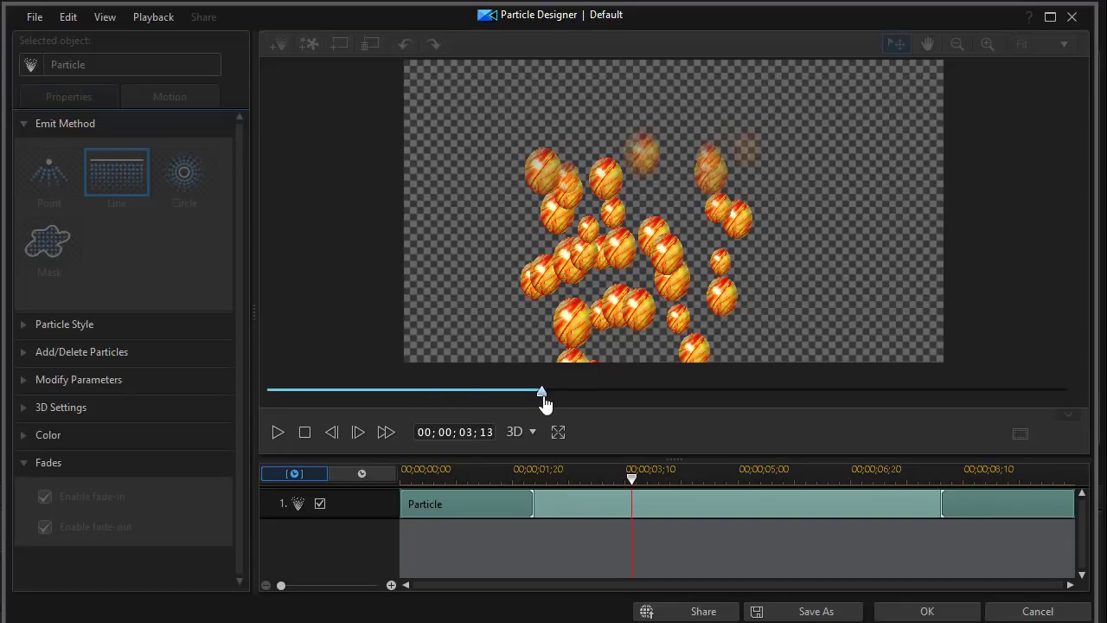
drag(542, 396, 379, 391)
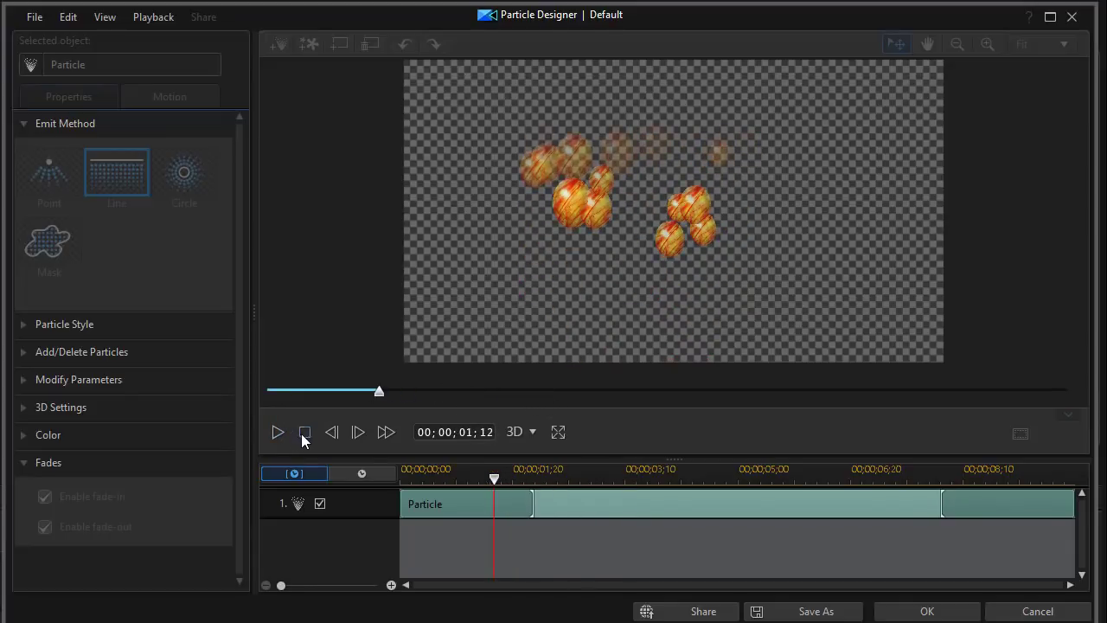
click(303, 434)
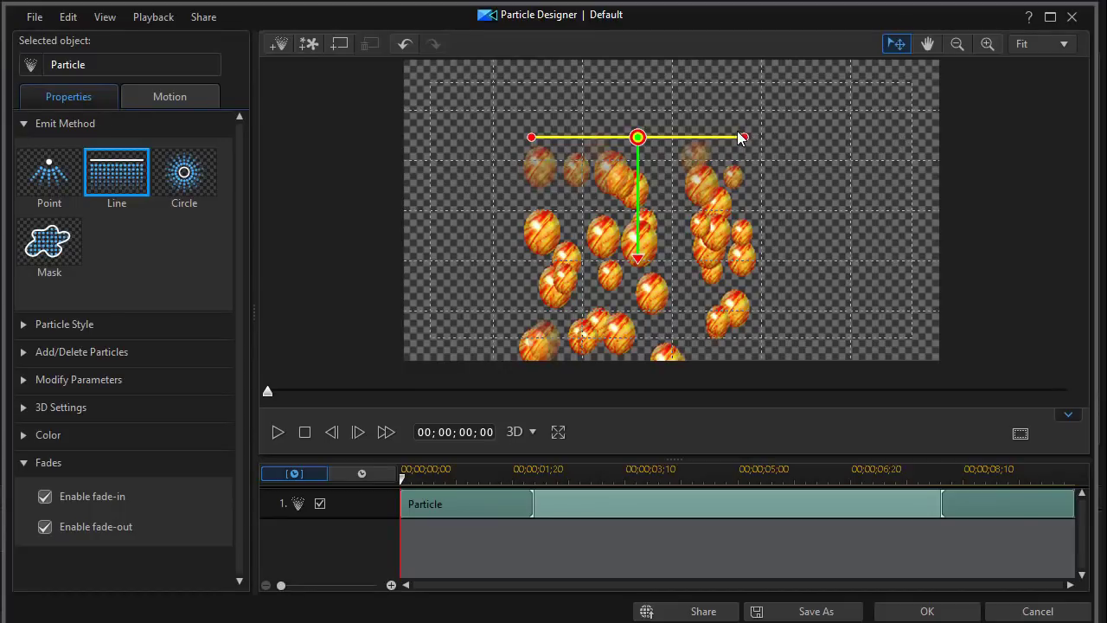
- Stretch the line higher across the full frame width and tilt the fall slightly right
drag(743, 136, 884, 138)
drag(636, 131, 660, 113)
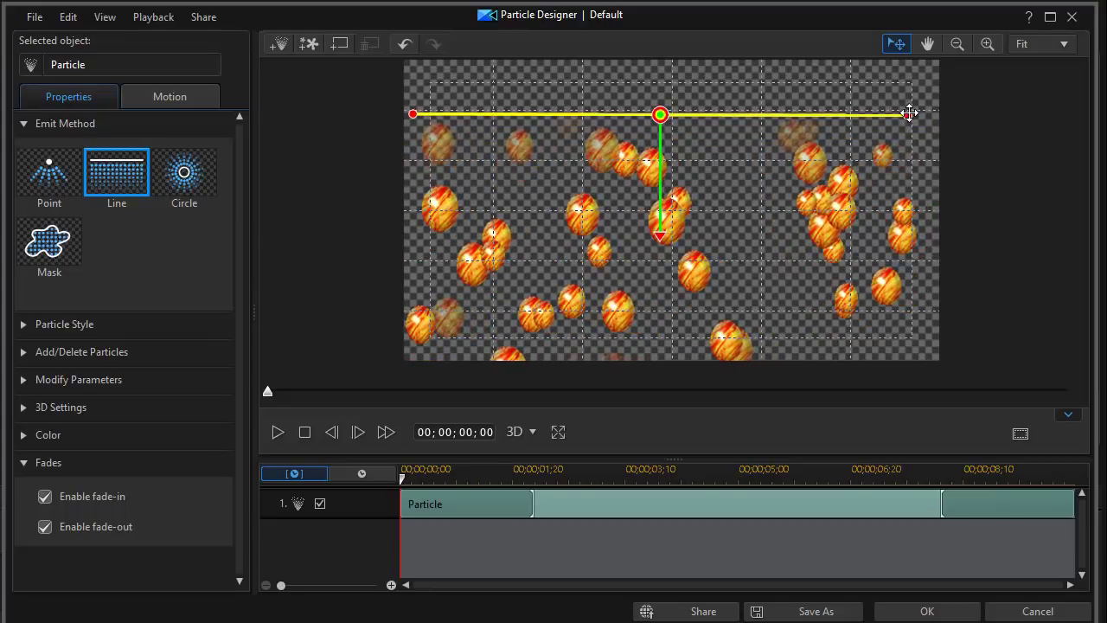
drag(908, 113, 928, 114)
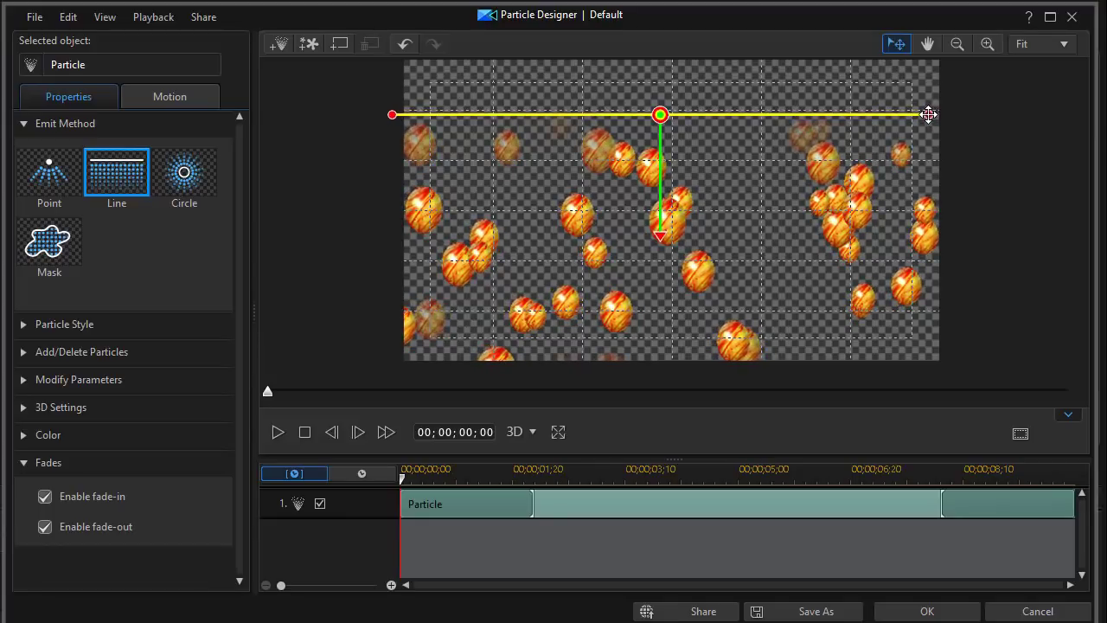
click(277, 435)
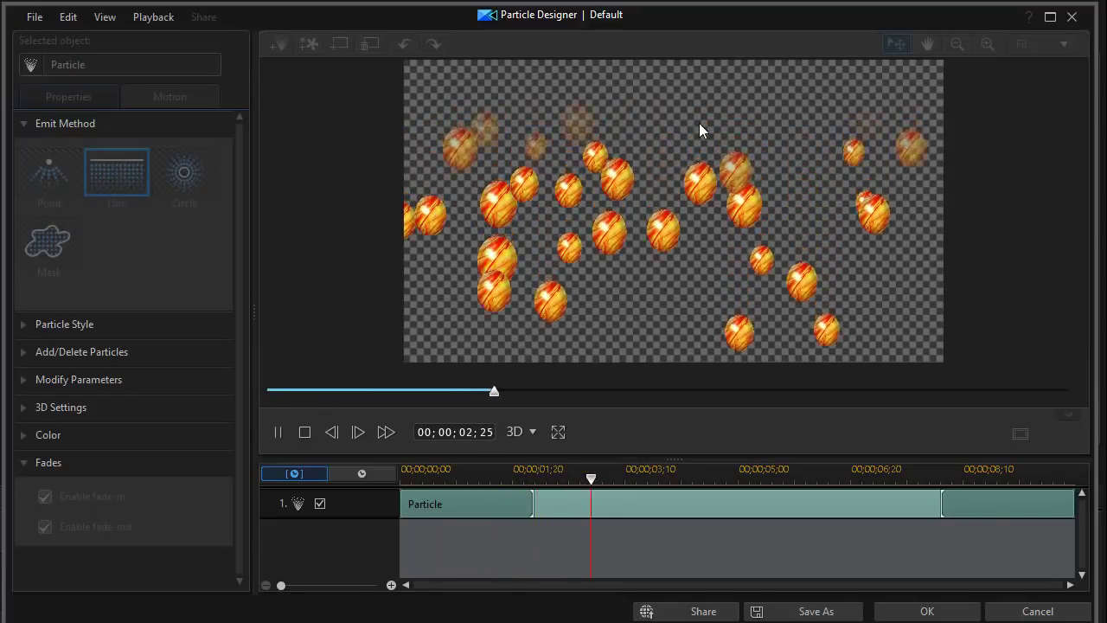
click(277, 432)
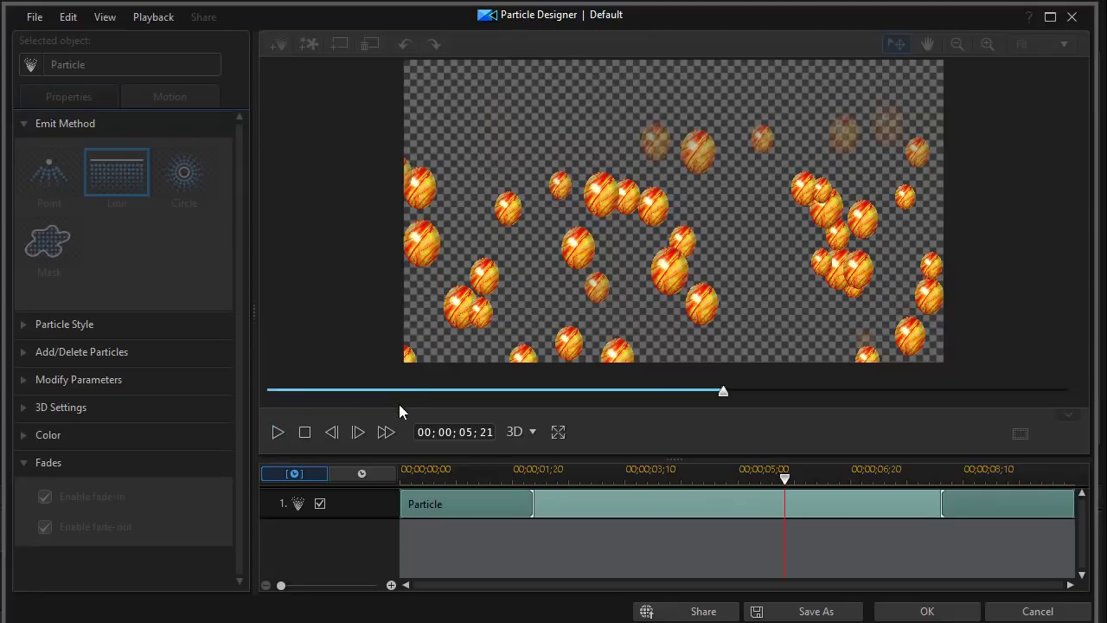
click(304, 433)
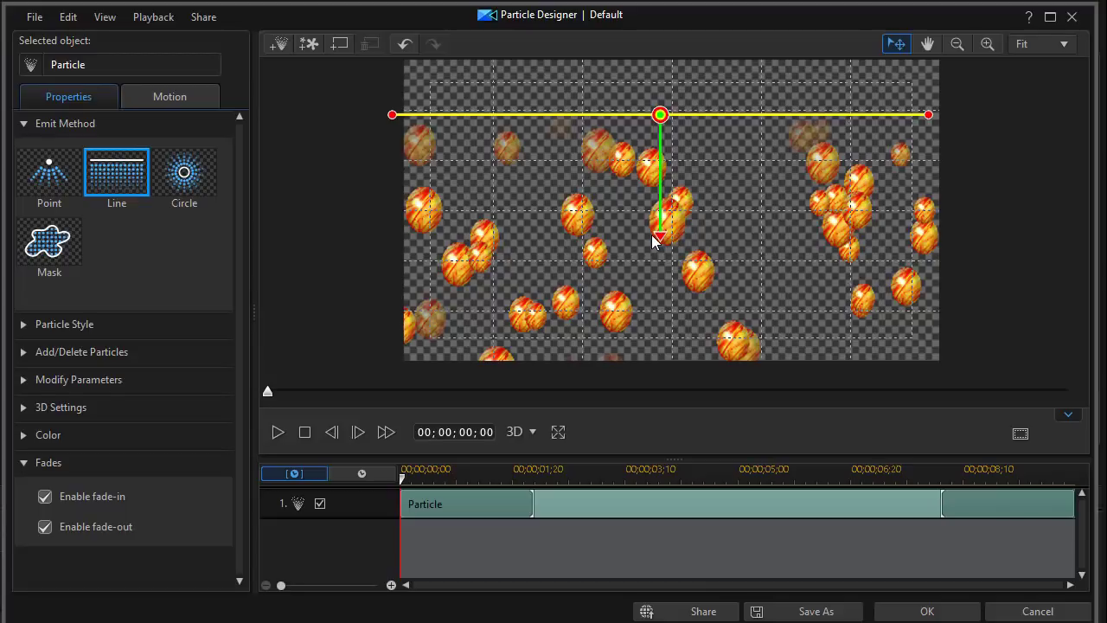
mouse_move(660, 235)
mouse_down()
mouse_move(717, 227)
mouse_move(734, 201)
mouse_move(675, 235)
mouse_move(724, 211)
mouse_move(656, 227)
mouse_up()
- Switch to a Circle emitter near the centre with a smaller radius, and preview
click(184, 180)
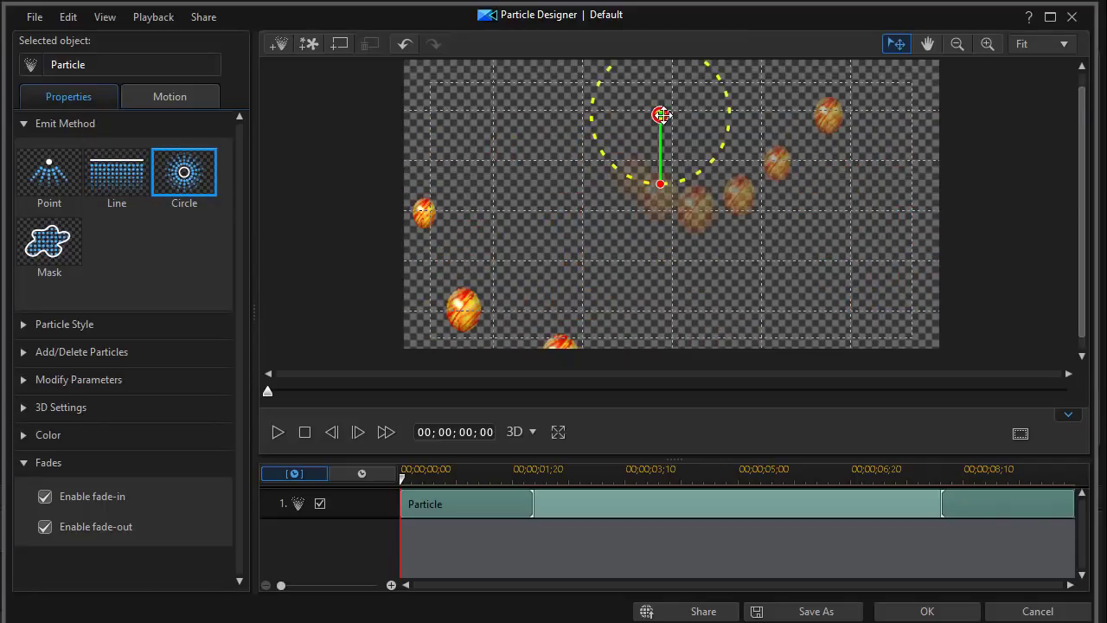
drag(660, 114, 686, 230)
drag(692, 299, 705, 248)
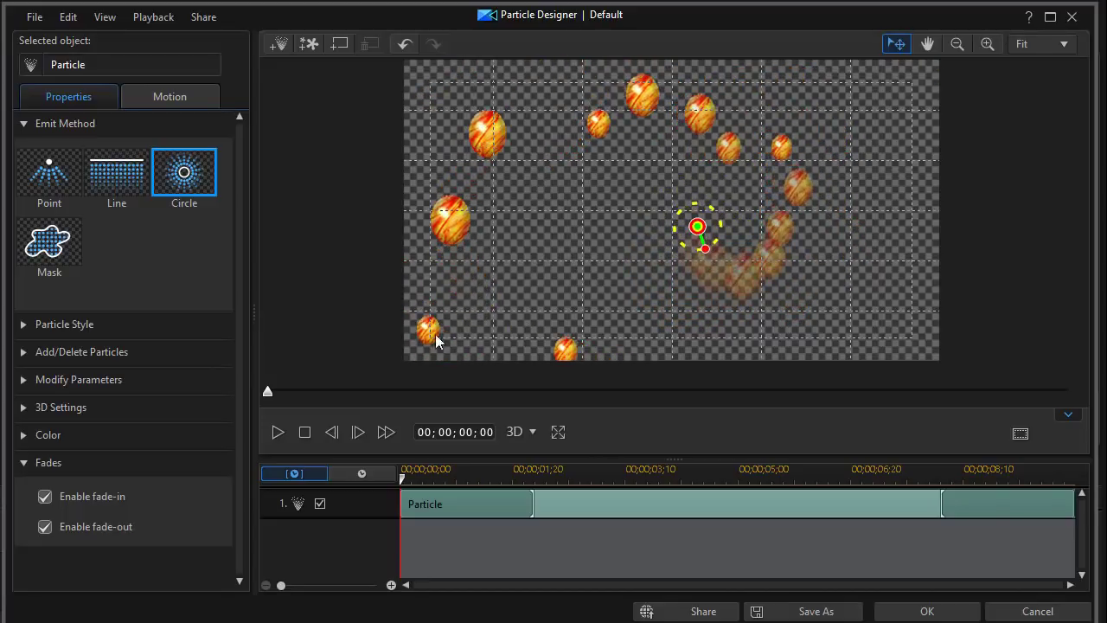
click(276, 432)
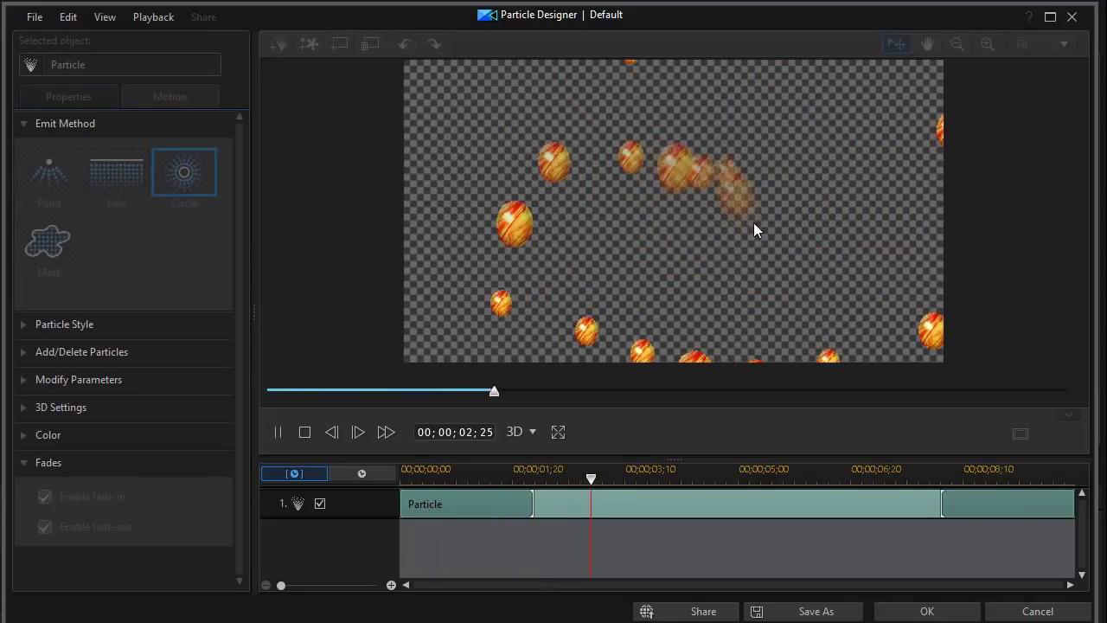
click(301, 433)
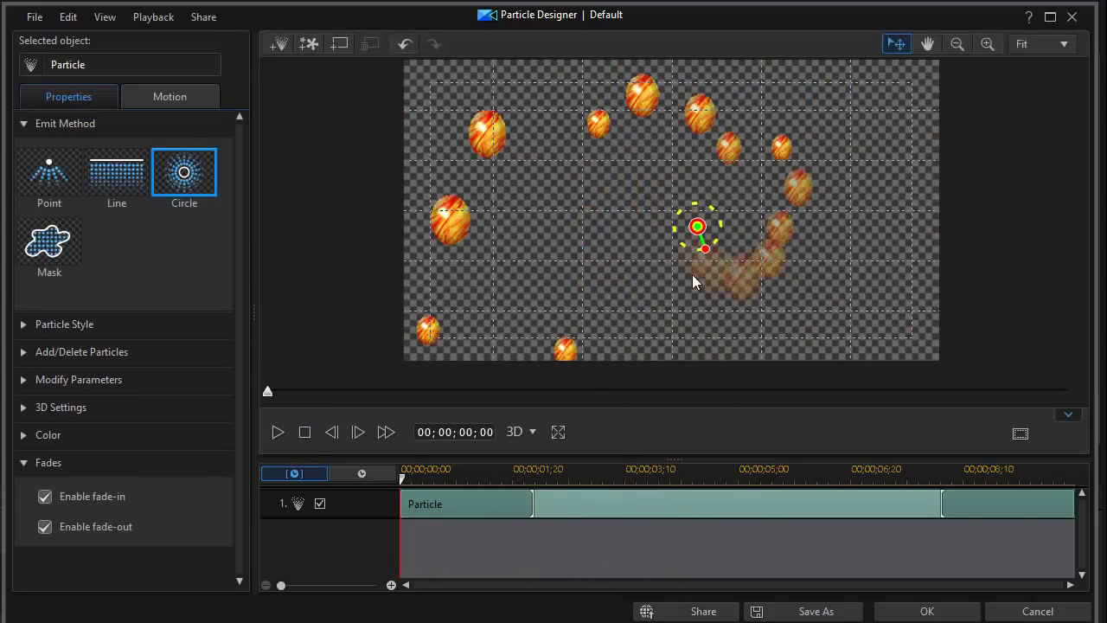
- Enlarge the circle slightly, preview again, and turn off particle fade-in
drag(705, 247, 660, 226)
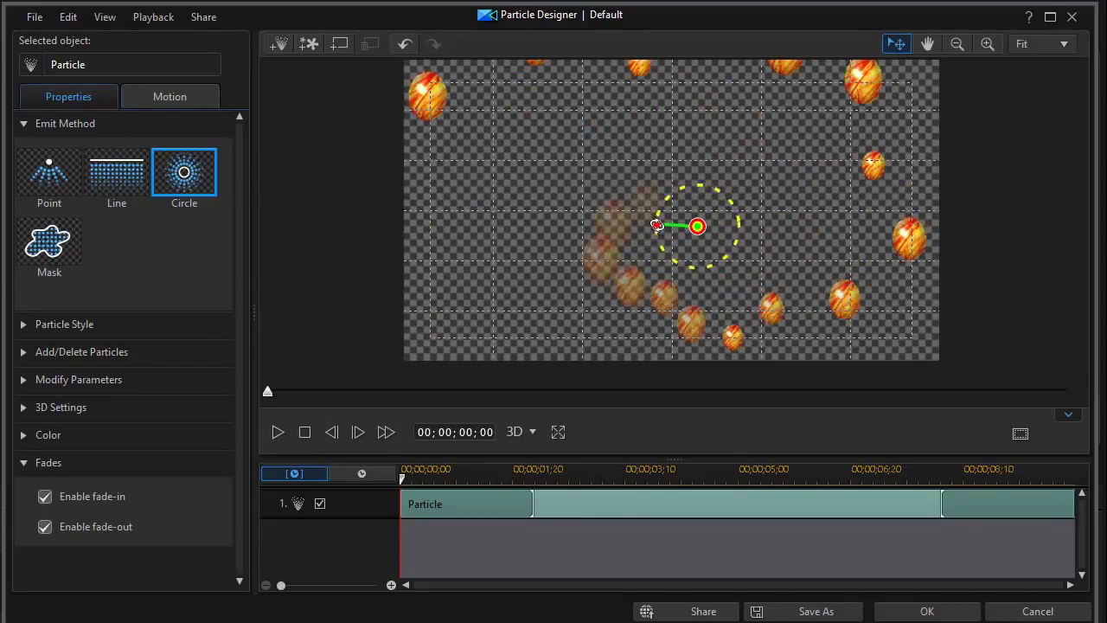
click(277, 432)
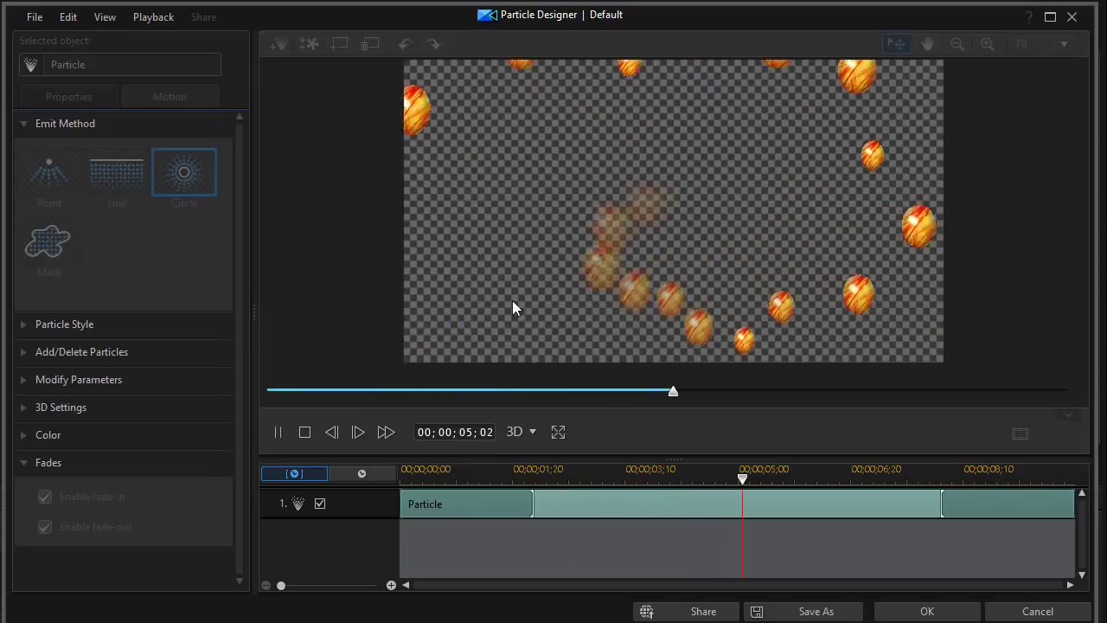
click(279, 432)
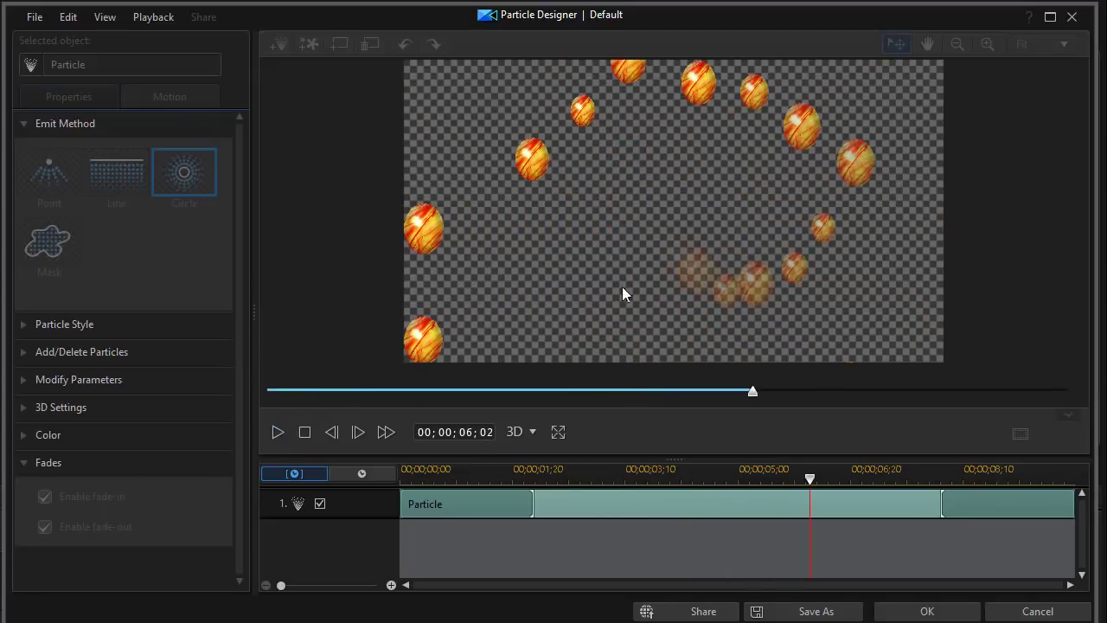
click(303, 433)
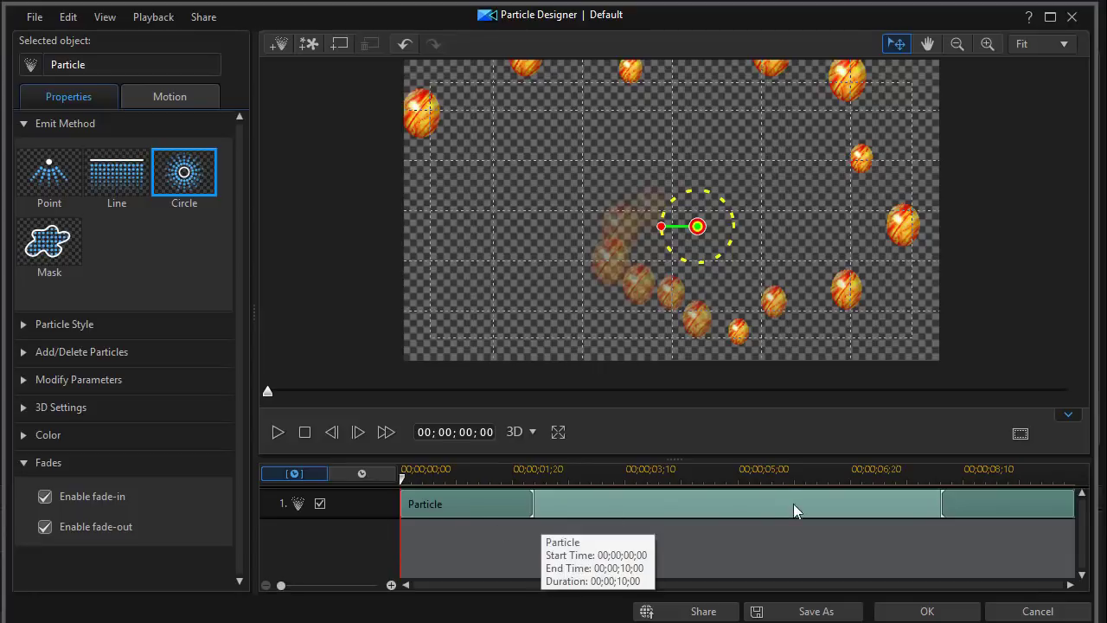
click(44, 498)
- Disable fade-out, then emit eggs straight down from a Line emitter near the top, and preview
click(45, 528)
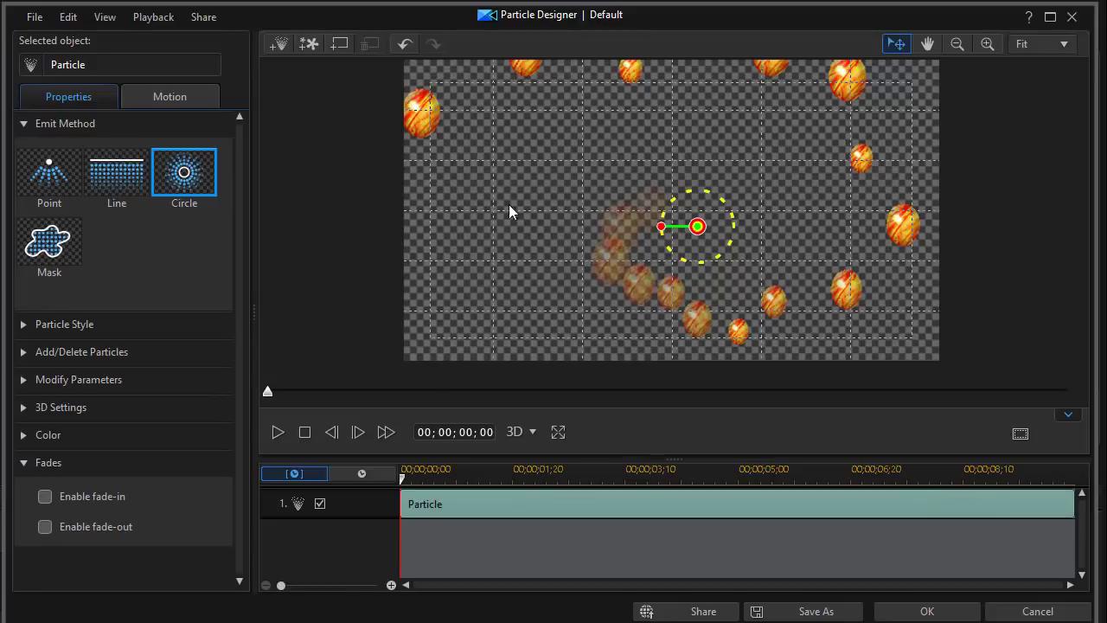
click(115, 181)
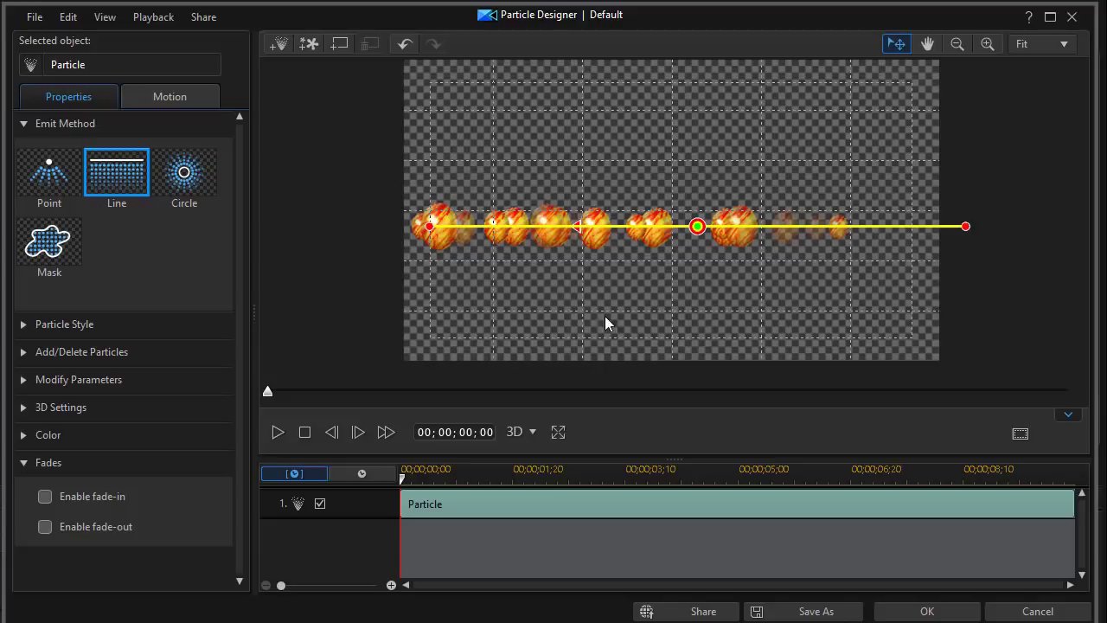
drag(697, 228, 695, 153)
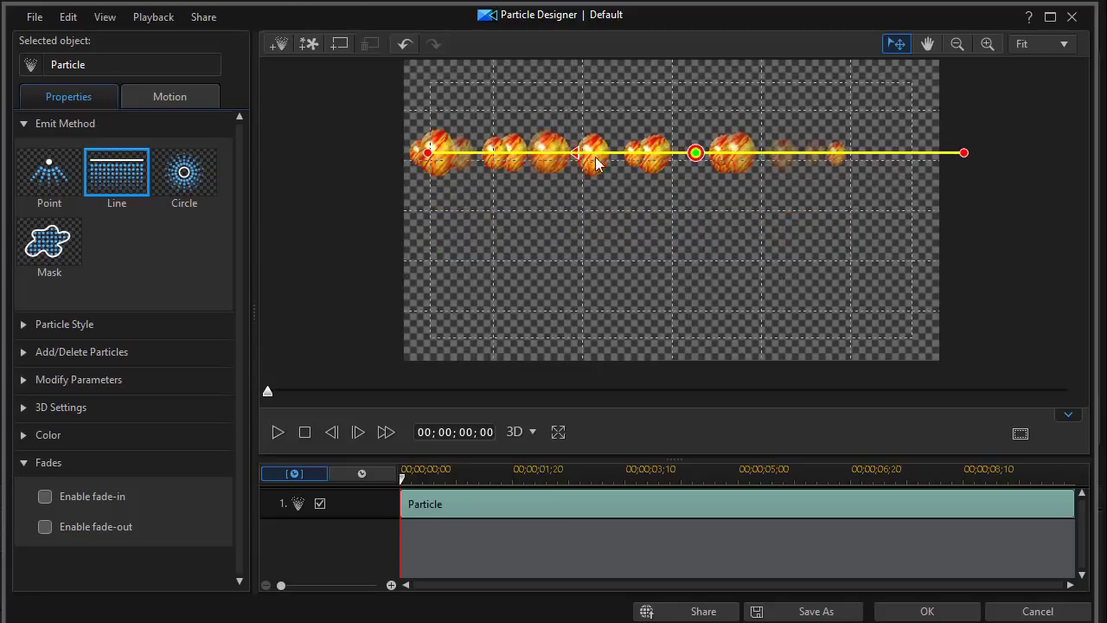
drag(573, 153, 760, 160)
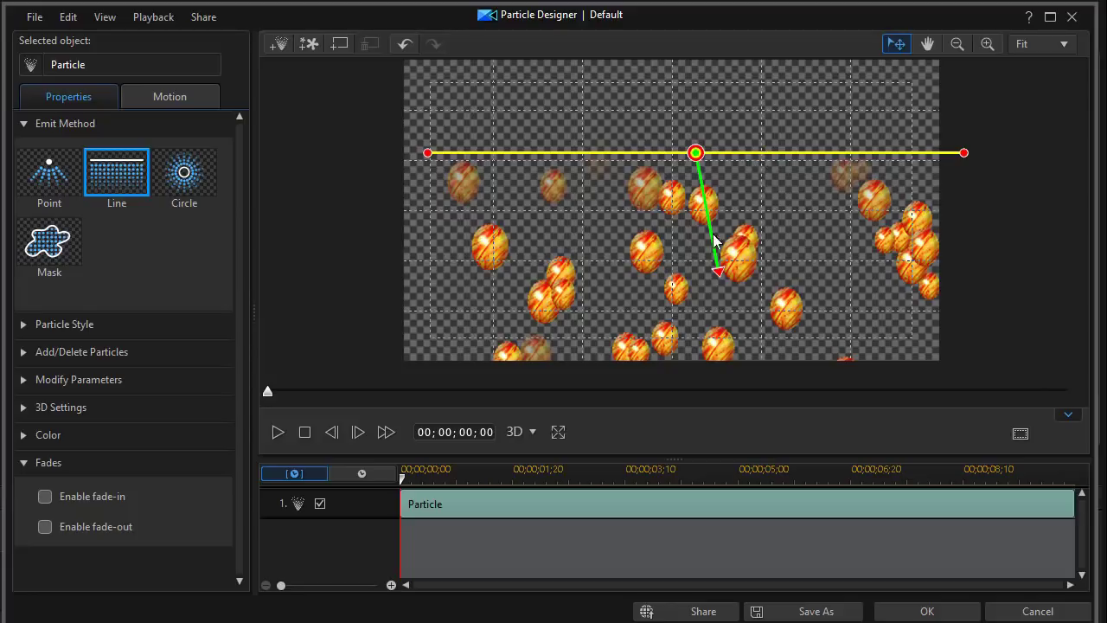
drag(716, 270, 690, 275)
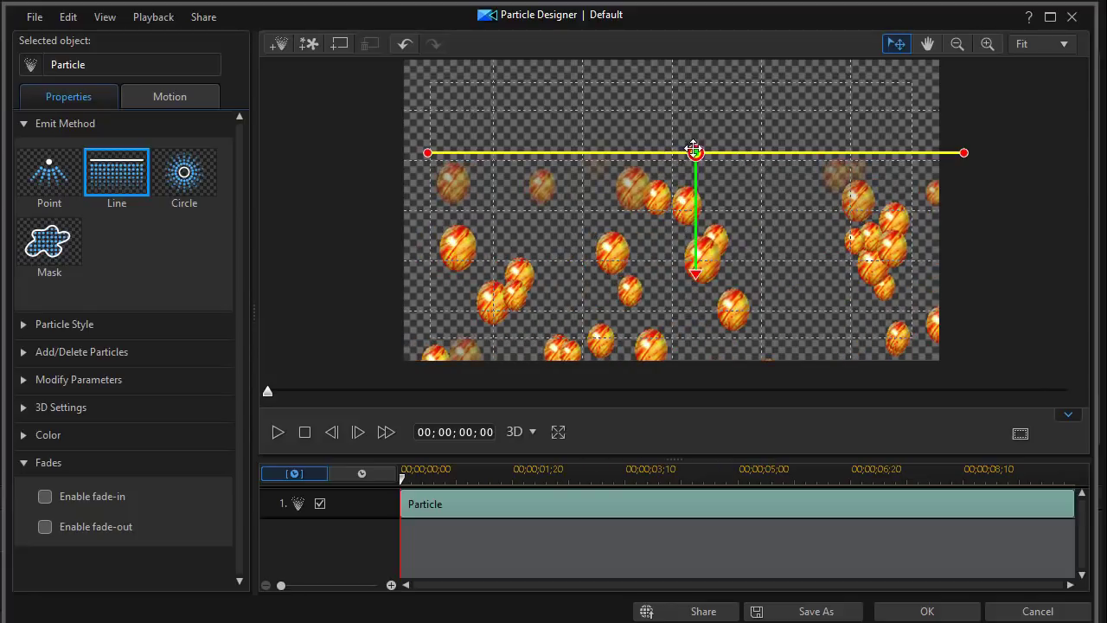
drag(695, 153, 665, 115)
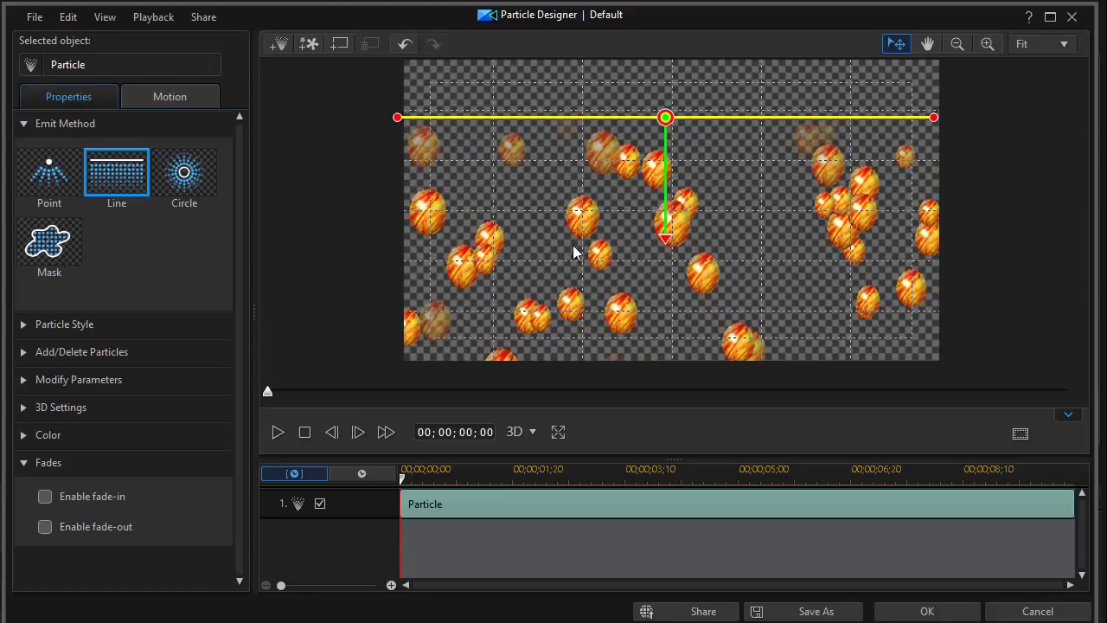
click(277, 433)
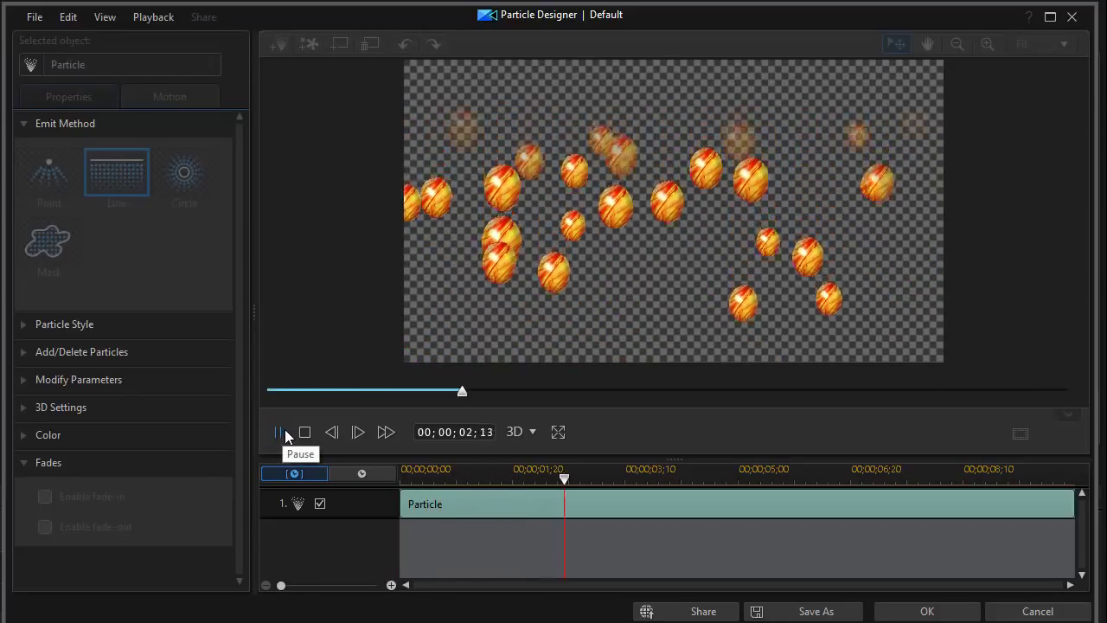
click(280, 431)
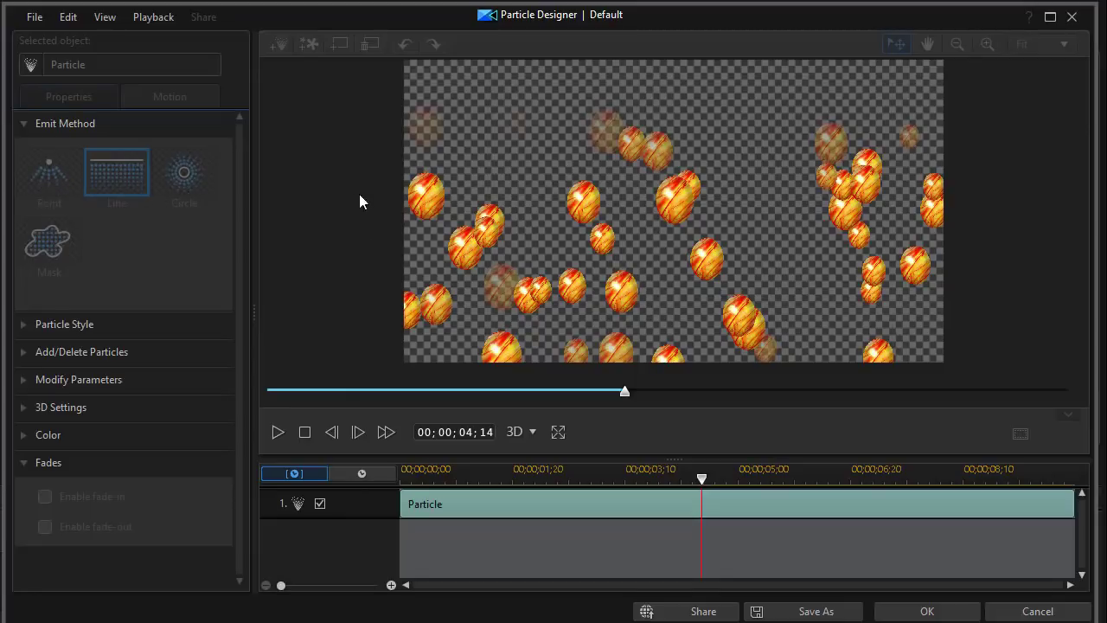
- Stop the preview, switch the egg emitter to Mask emission, and shift it down slightly
click(305, 432)
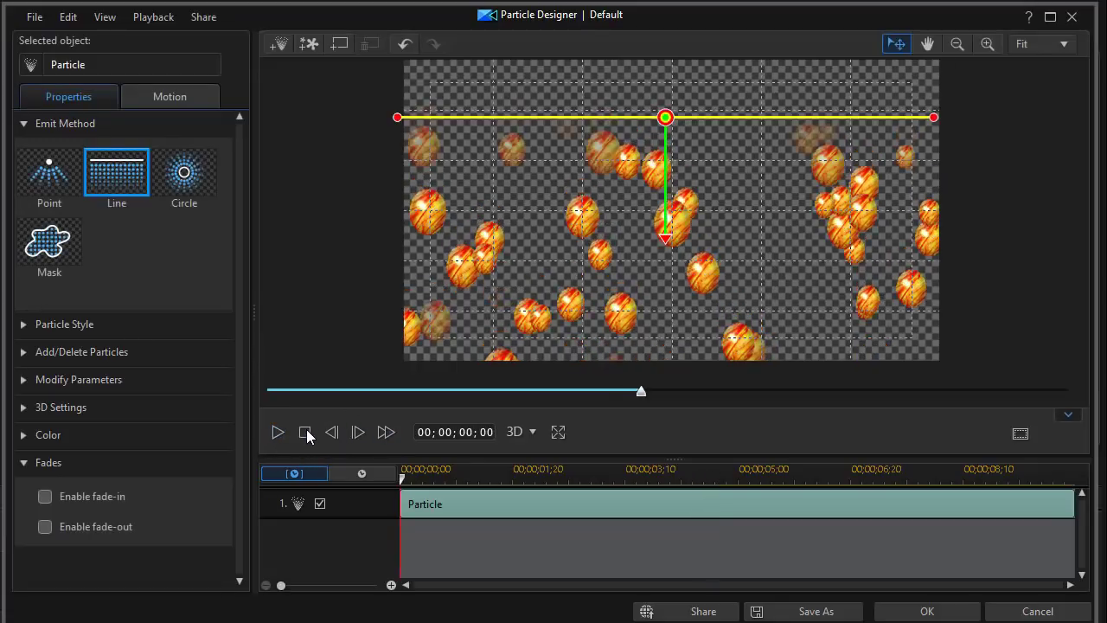
click(57, 245)
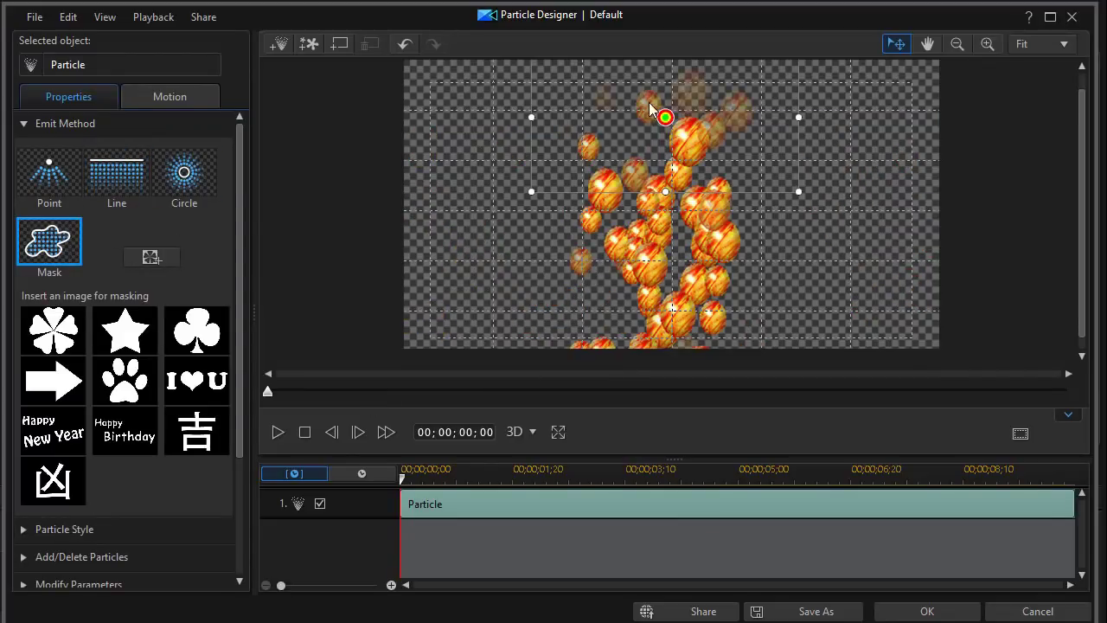
drag(664, 116, 656, 171)
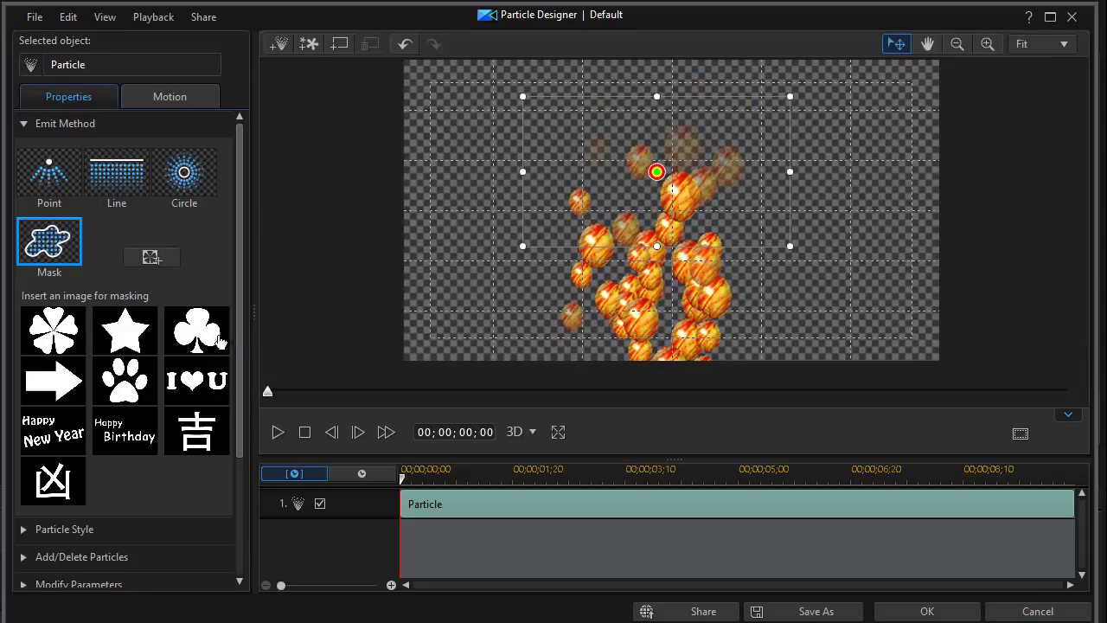
- Try the star, club, arrow, paw and I♥U masks, then use the Happy Birthday mask
click(140, 339)
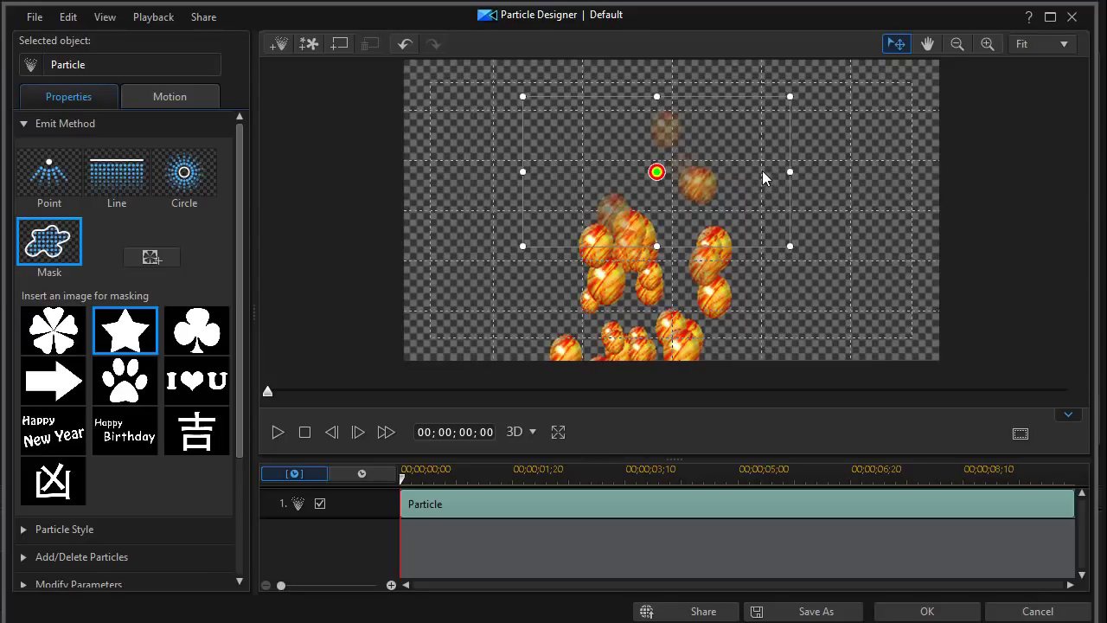
click(199, 339)
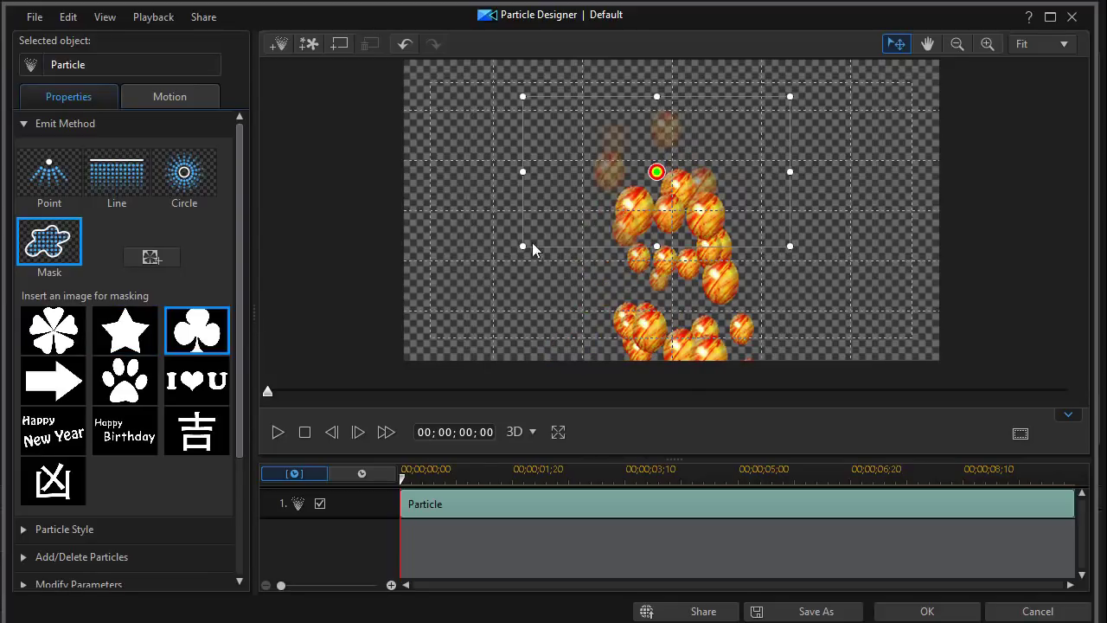
click(74, 379)
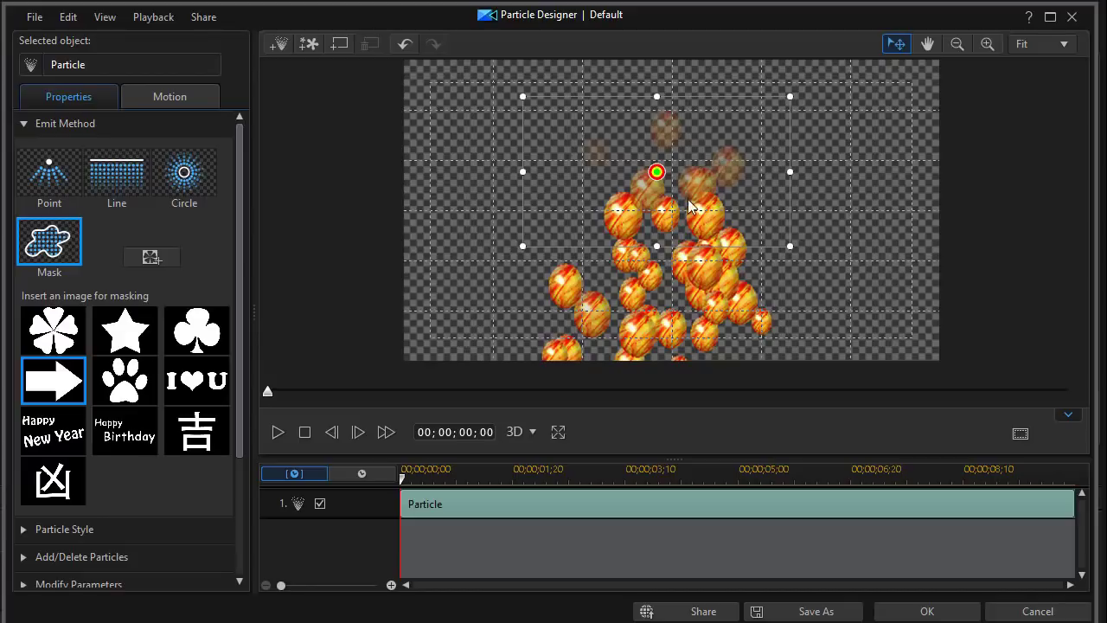
click(123, 381)
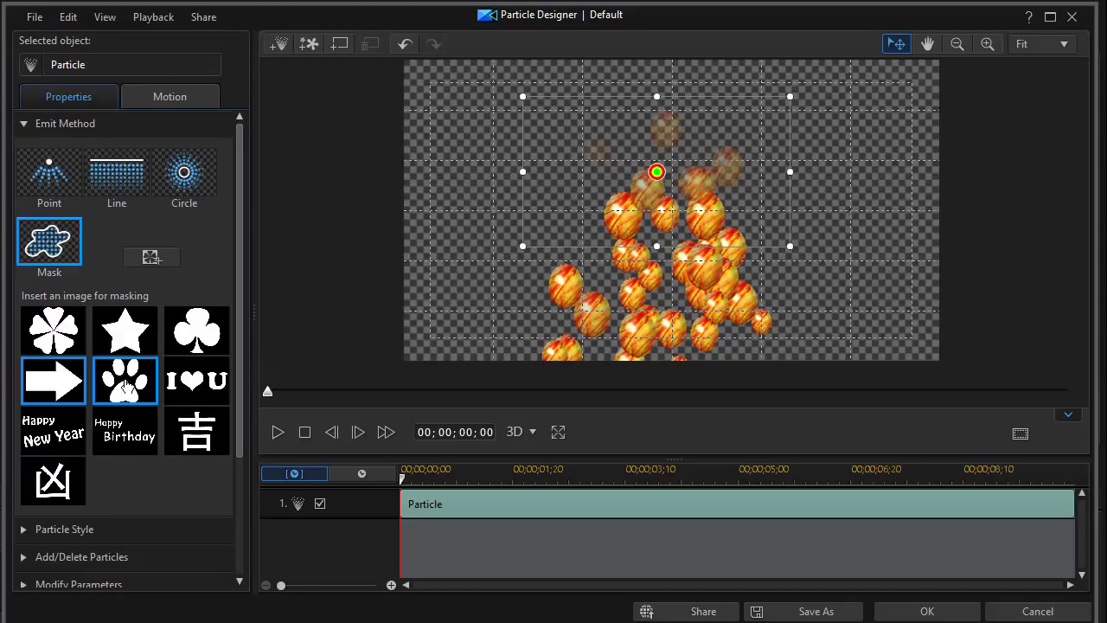
click(193, 381)
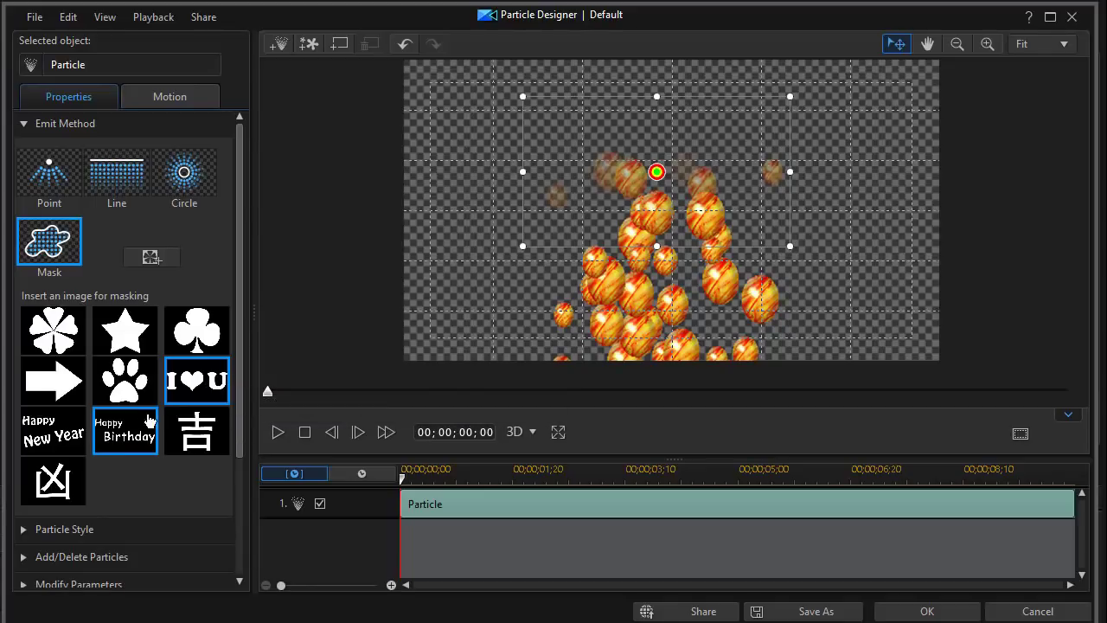
click(127, 436)
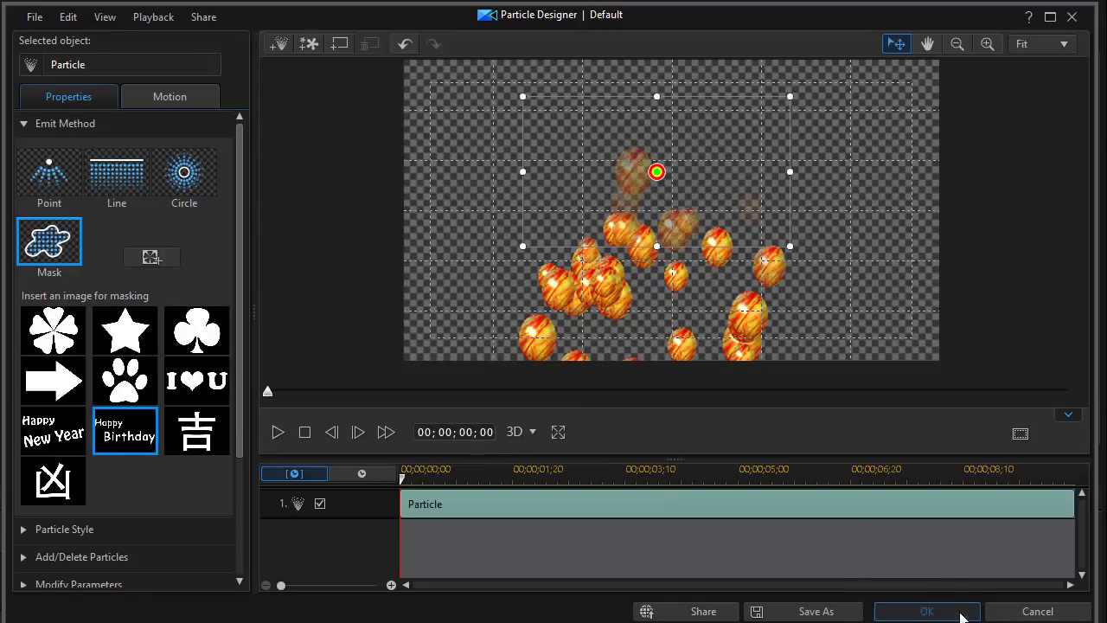
click(962, 610)
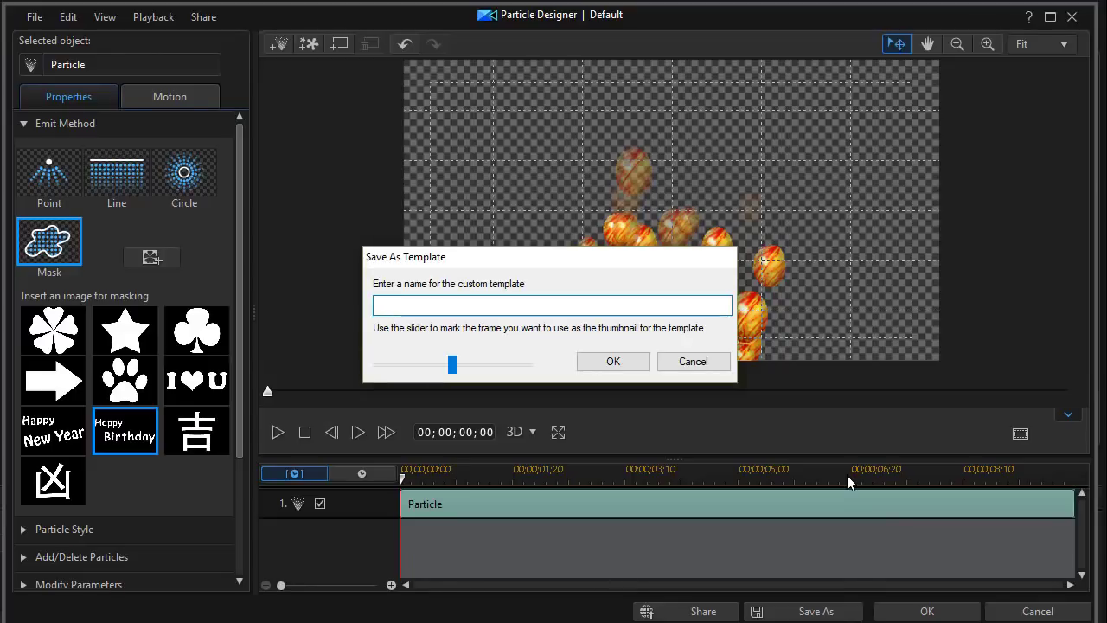
- Save the particle design as template 'egg', then reopen it from the Custom library
key(Return)
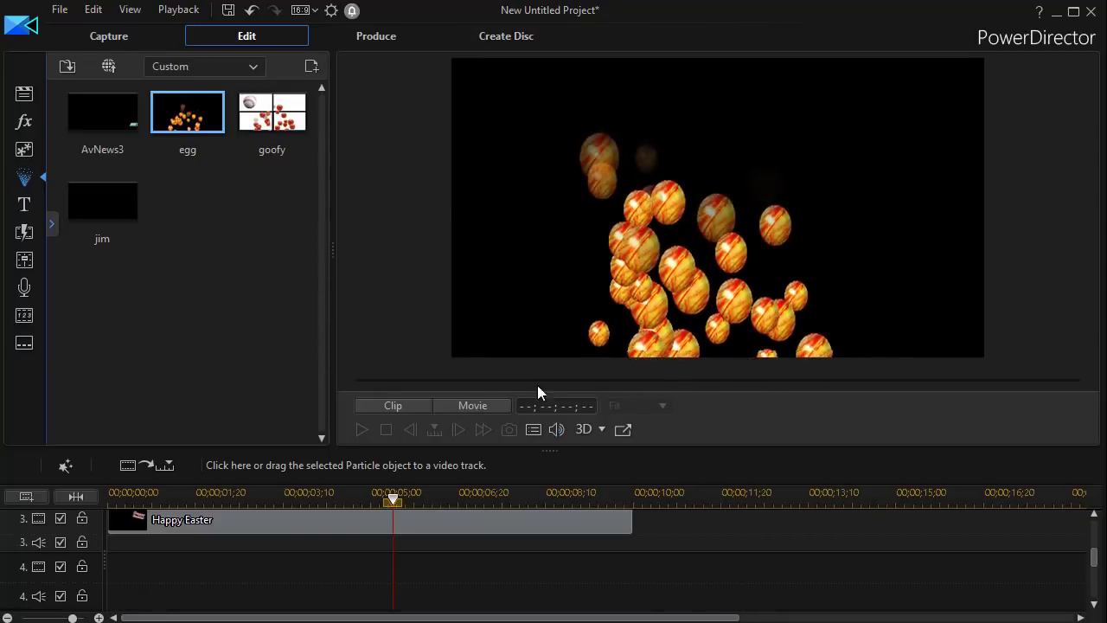
double_click(199, 124)
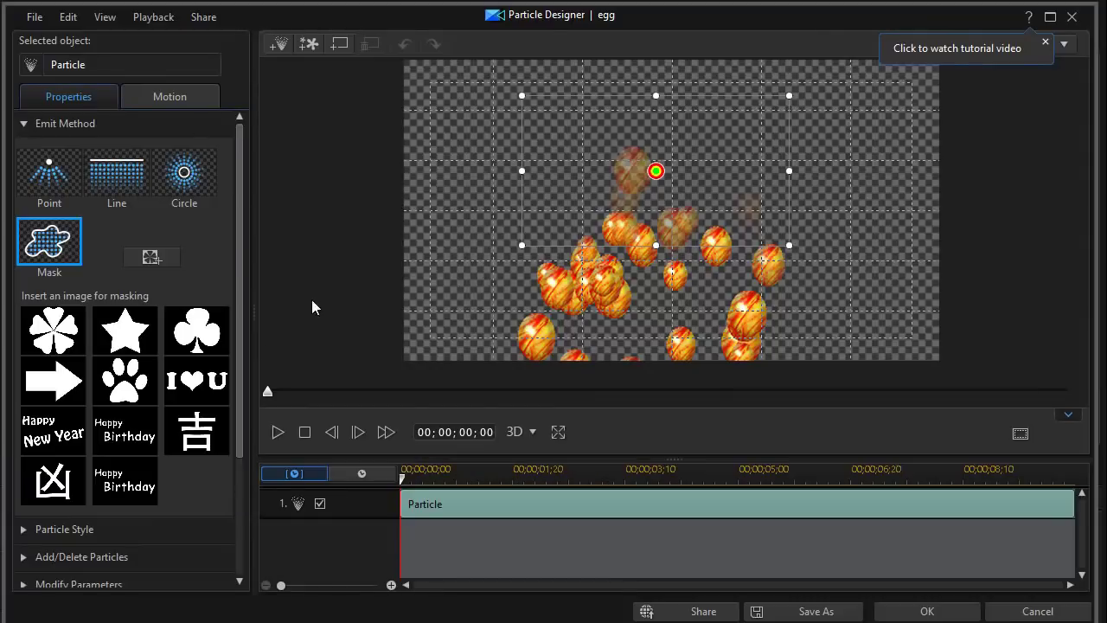
- Make the egg emitter a wide line along the top edge and apply the change
click(121, 179)
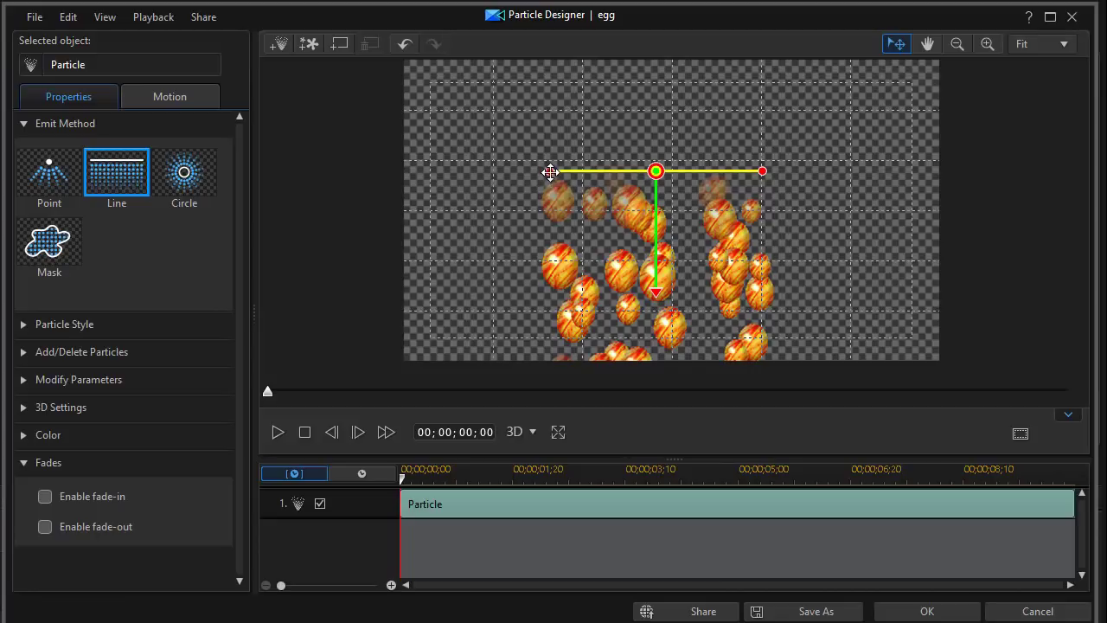
drag(549, 171, 414, 171)
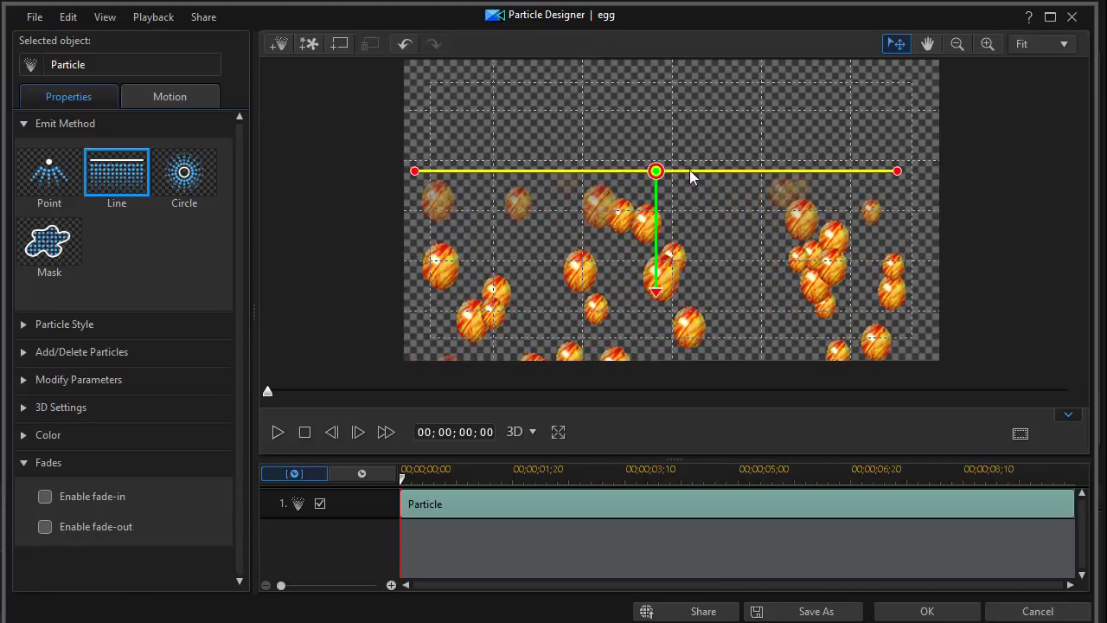
drag(657, 169, 669, 63)
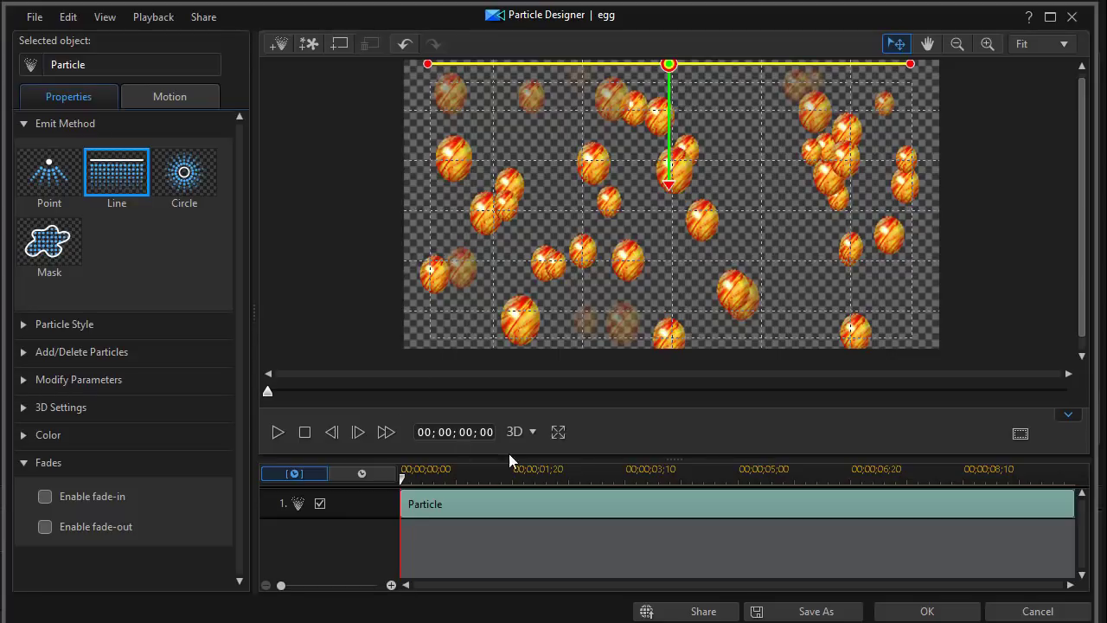
click(939, 612)
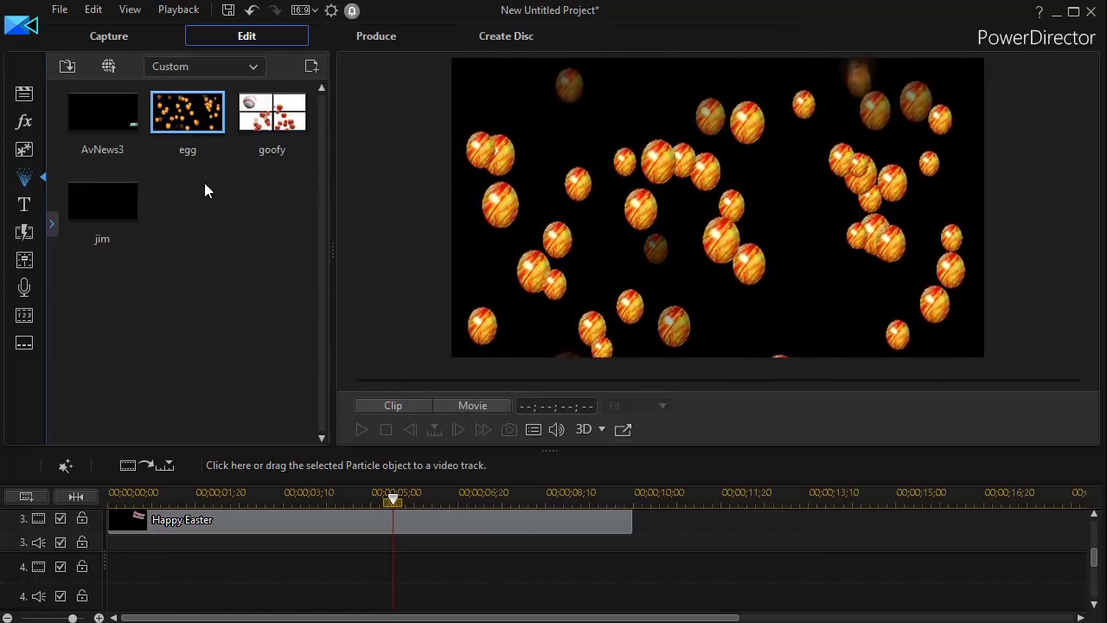
- Put the egg particle on track 4 below the Happy Easter title and preview from about 3 seconds
drag(181, 121, 110, 584)
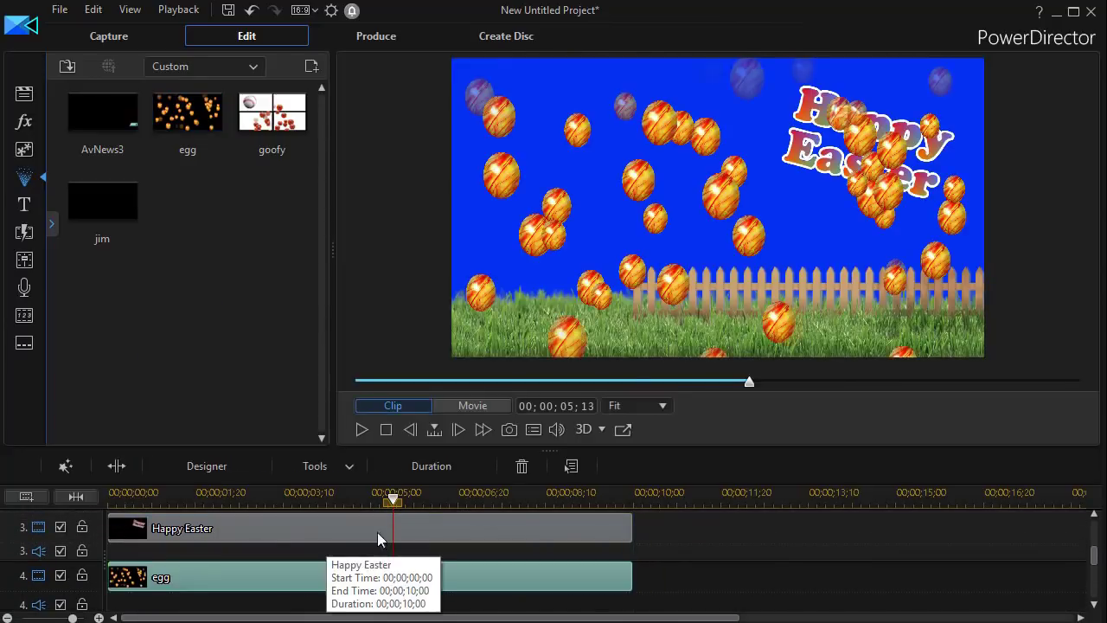
drag(394, 502, 268, 519)
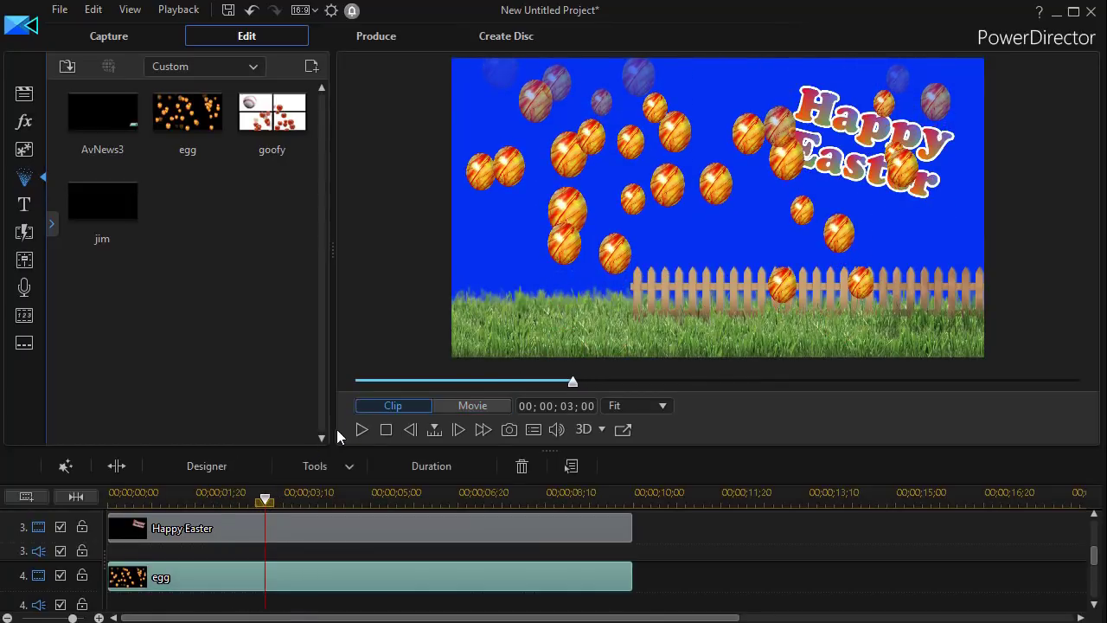
click(361, 431)
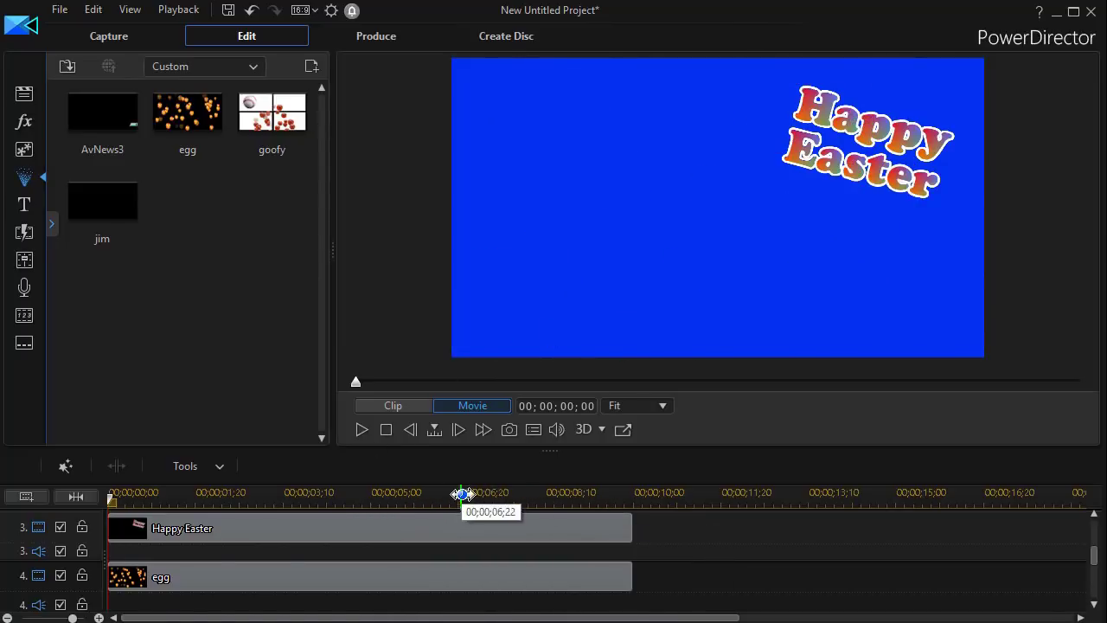
drag(437, 500, 439, 498)
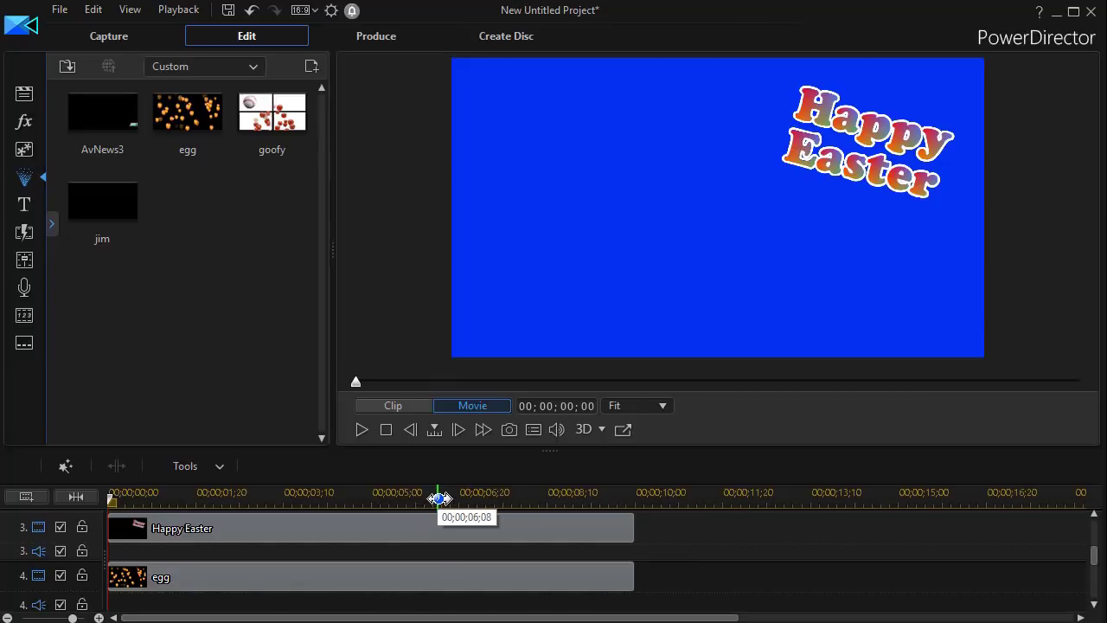